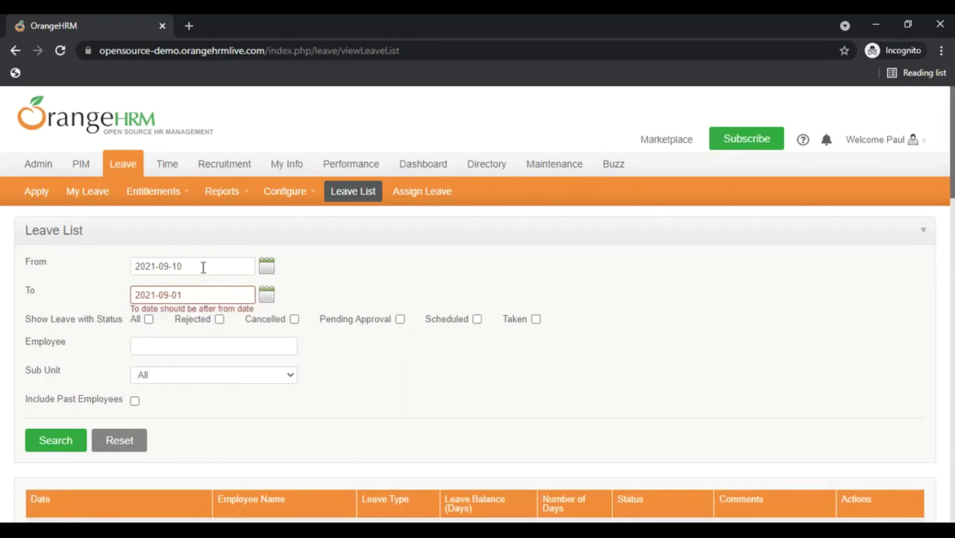
Bring up the context menu on the Leave List's From date field
{"action": "right_click", "coordinate": [203, 268]}
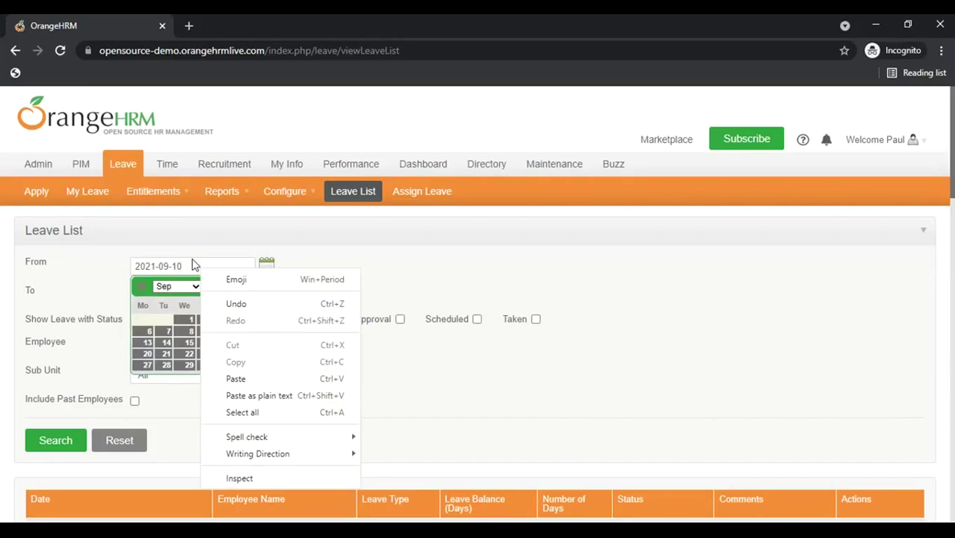
Inspect the From date input in DevTools and shrink its 165px width to 16px
{"action": "left_click", "coordinate": [248, 479]}
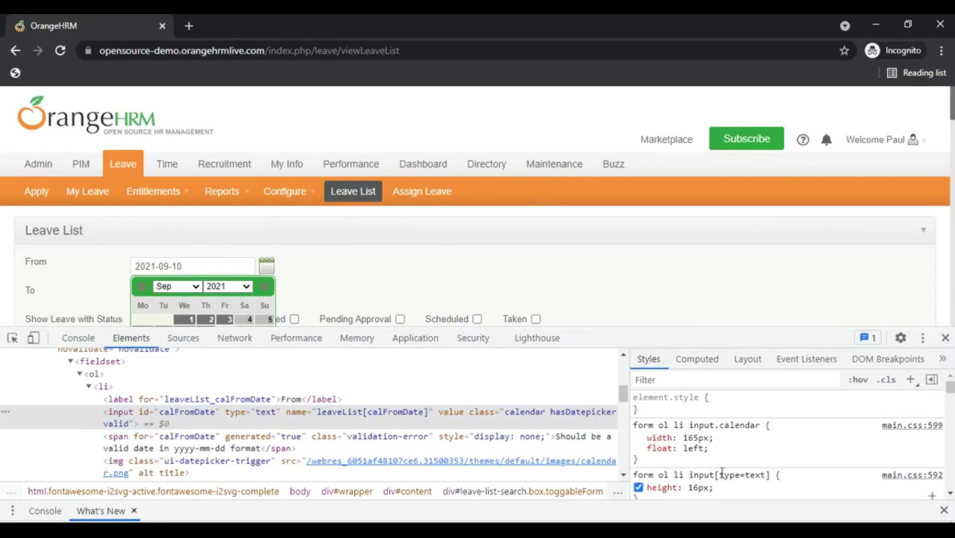
{"action": "left_click", "coordinate": [696, 438]}
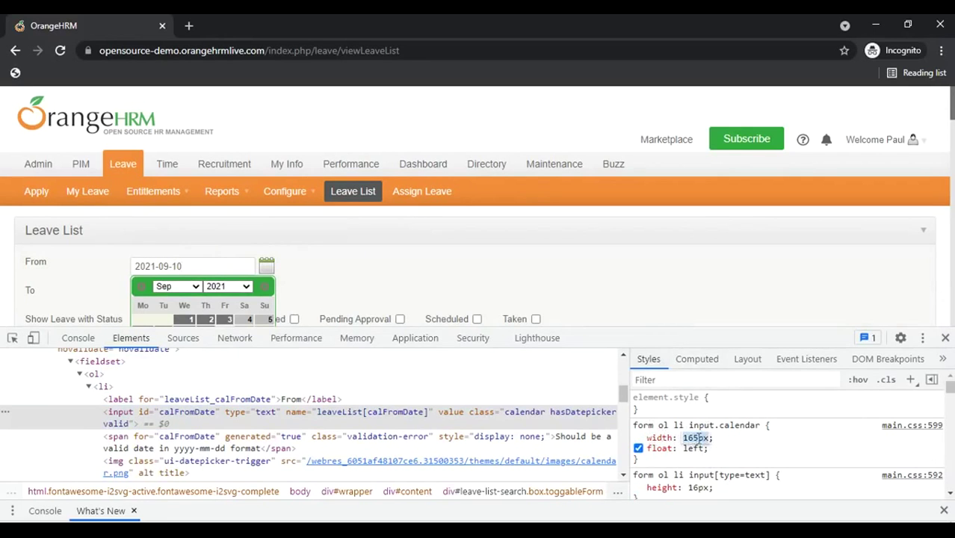
{"action": "left_click", "coordinate": [701, 440]}
{"action": "key", "text": "BackSpace"}
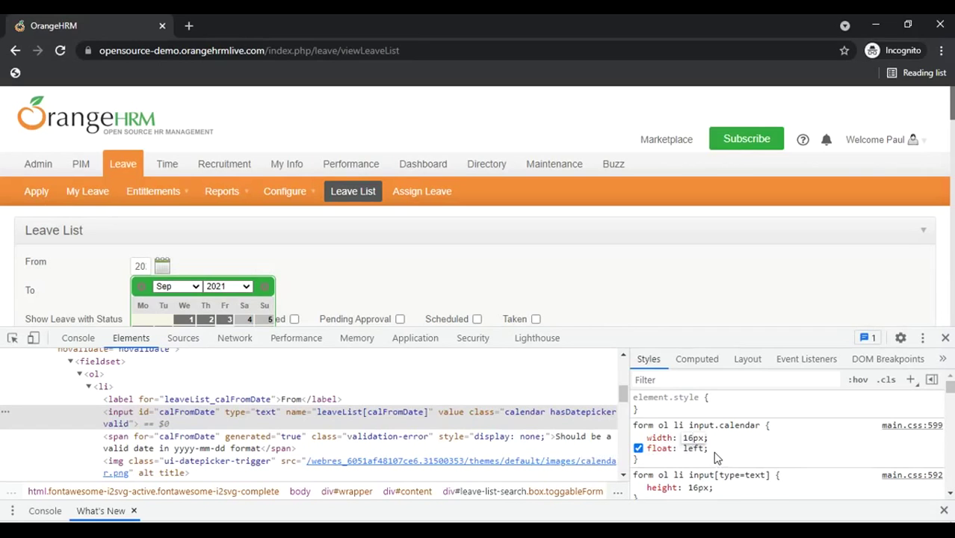
Try 170px and 1px widths on the From date input, ending back at 165px
{"action": "key", "text": "BackSpace"}
{"action": "type", "text": "70"}
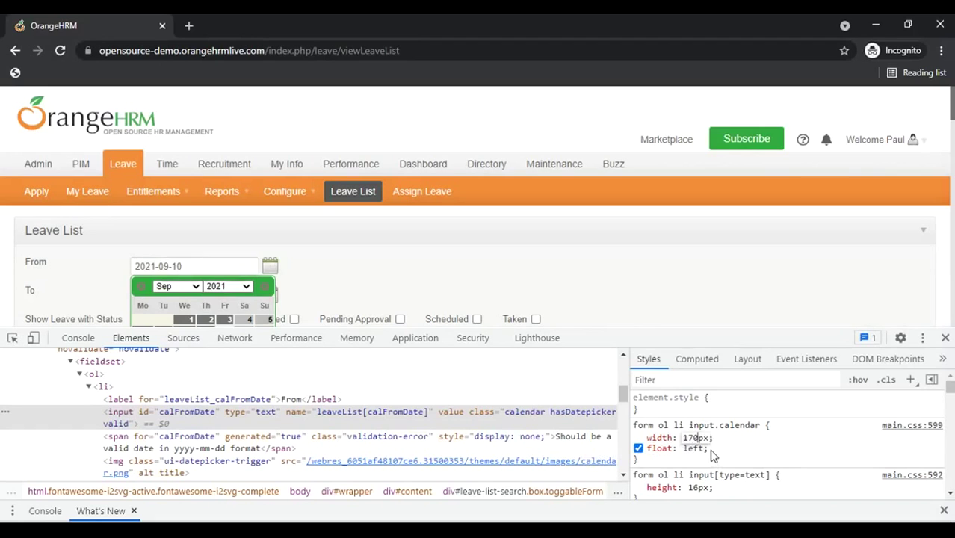
{"action": "key", "text": "BackSpace"}
{"action": "key", "text": "BackSpace"}
{"action": "type", "text": "65"}
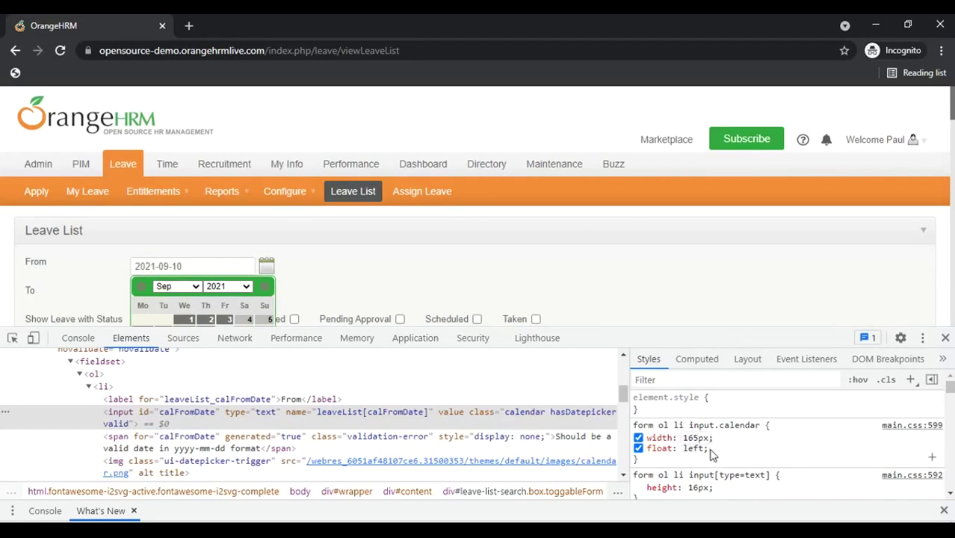
{"action": "scroll", "coordinate": [699, 444], "scroll_direction": "down", "scroll_amount": 2}
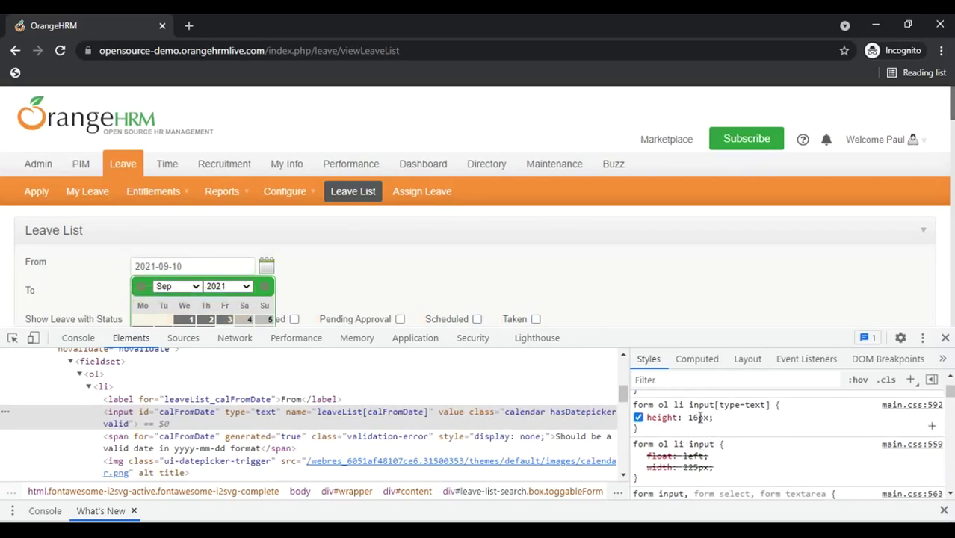
Change the input[type=text] height from 16px to 20px, then restore it to 16px
{"action": "left_click", "coordinate": [700, 418]}
{"action": "key", "text": "Escape"}
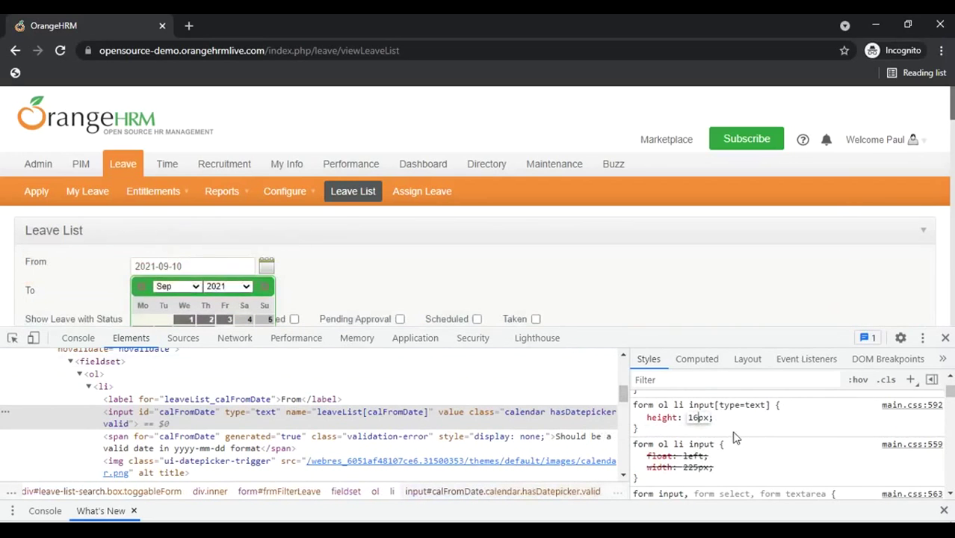
{"action": "key", "text": "BackSpace"}
{"action": "key", "text": "BackSpace"}
{"action": "type", "text": "20"}
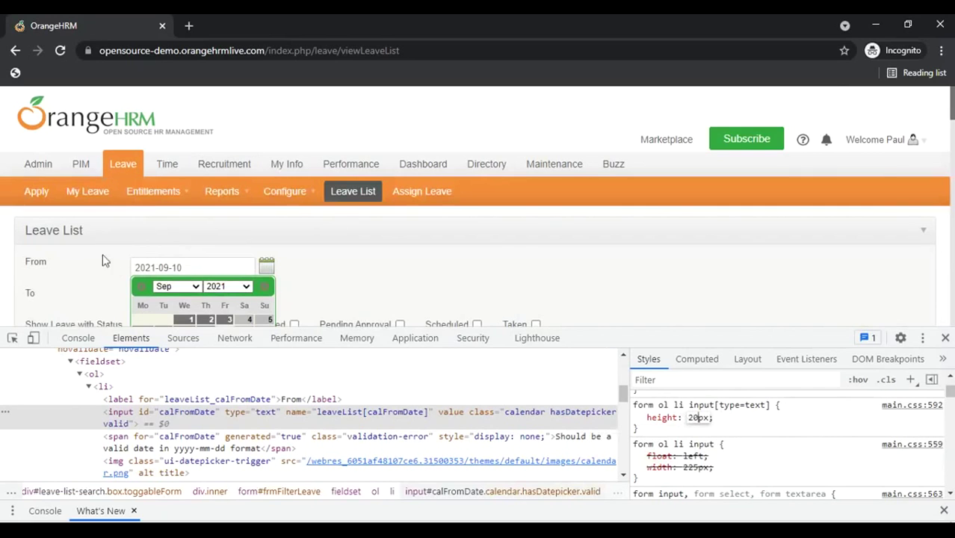
{"action": "key", "text": "BackSpace"}
{"action": "key", "text": "BackSpace"}
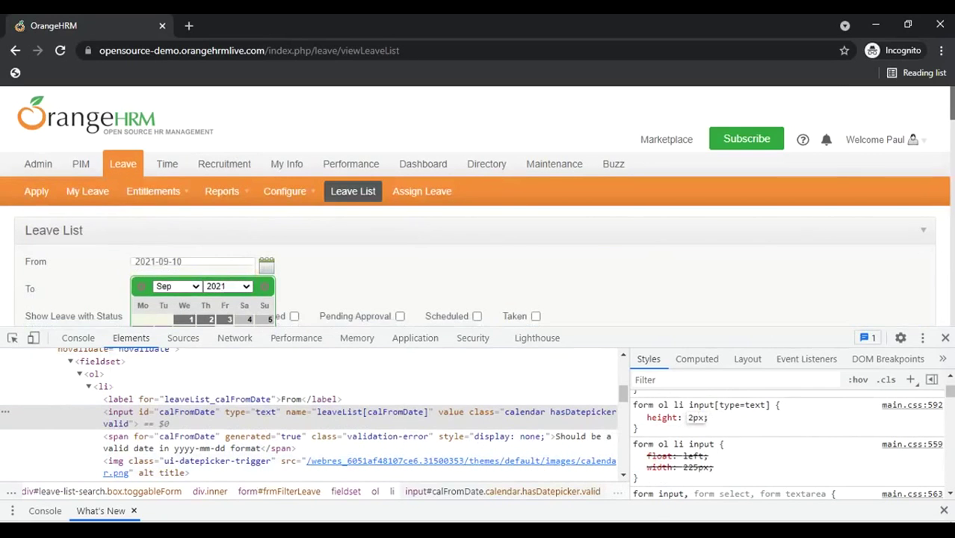
{"action": "type", "text": "16"}
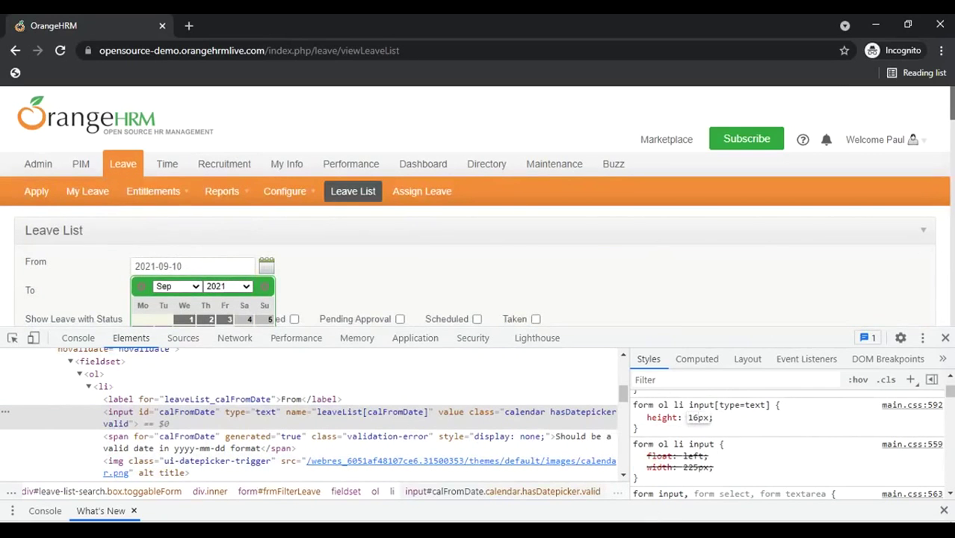
{"action": "scroll", "coordinate": [742, 427], "scroll_direction": "down", "scroll_amount": 2}
{"action": "scroll", "coordinate": [742, 427], "scroll_direction": "up", "scroll_amount": 3}
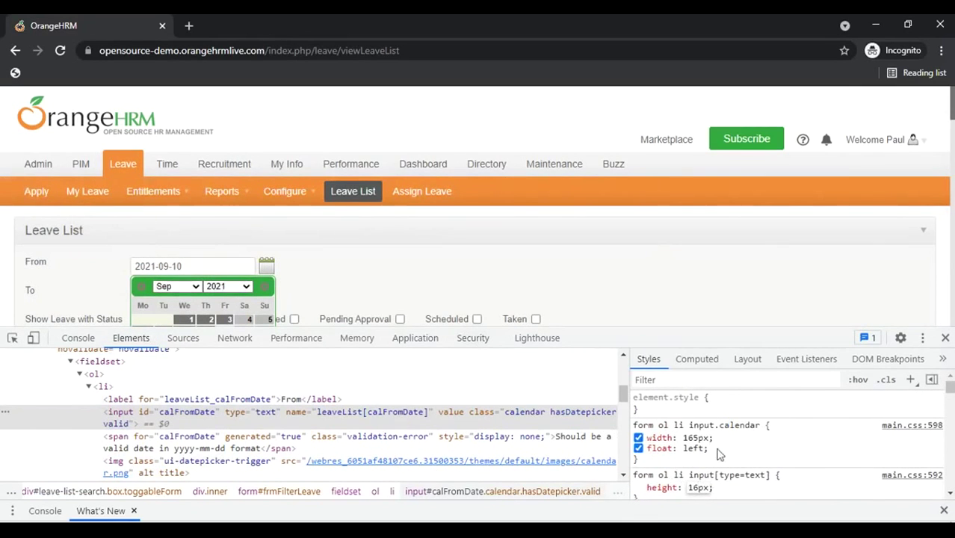
{"action": "scroll", "coordinate": [669, 451], "scroll_direction": "down", "scroll_amount": 2}
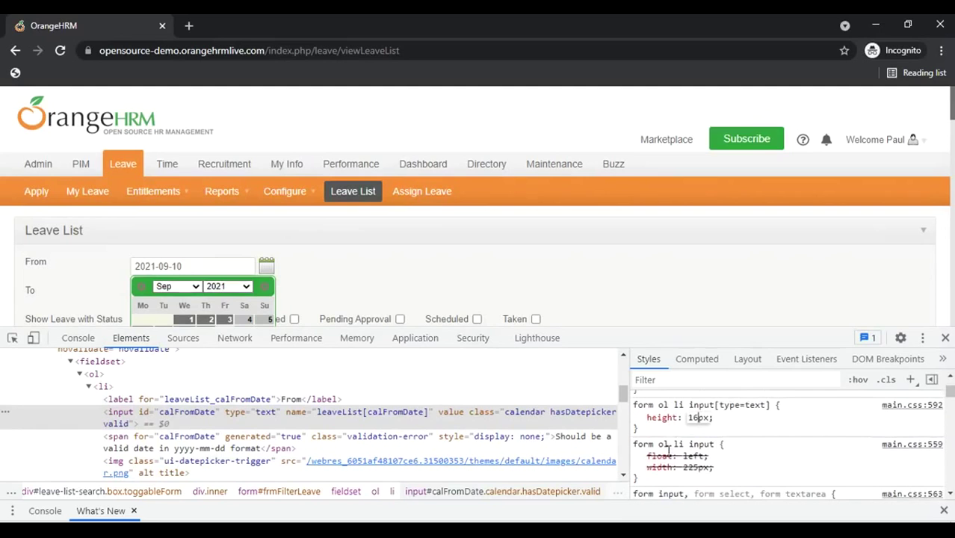
{"action": "scroll", "coordinate": [671, 456], "scroll_direction": "down", "scroll_amount": 2}
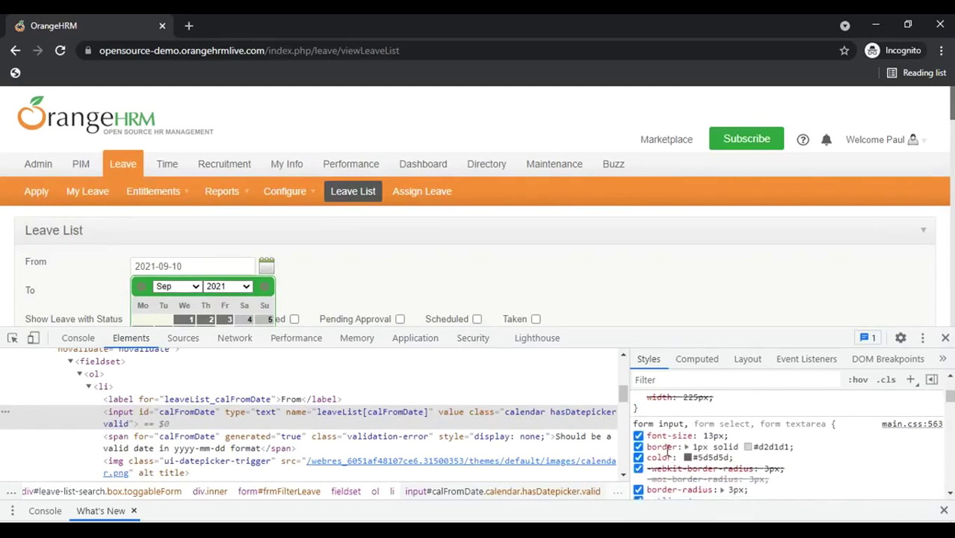
{"action": "left_click", "coordinate": [715, 437]}
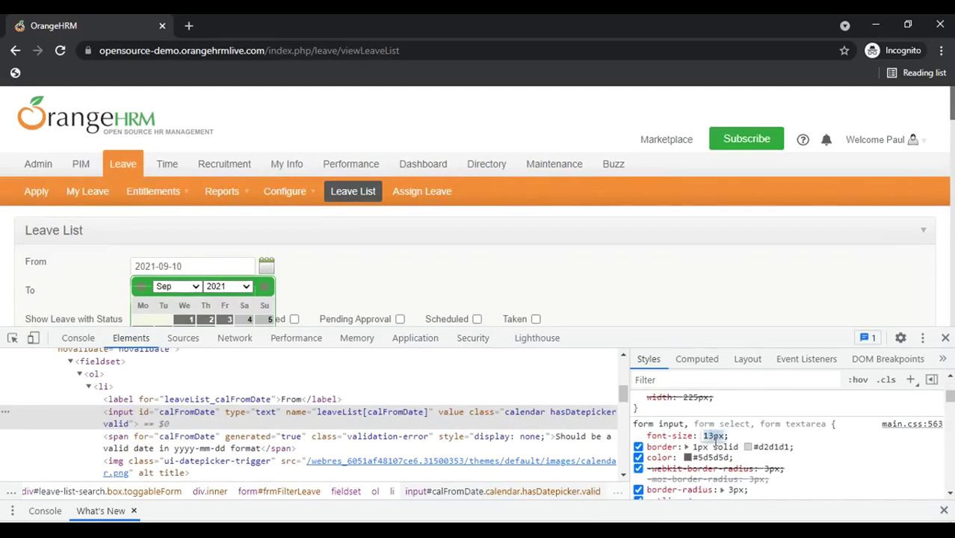
Replace the form input font-size 13px with 20px and review the remaining style rules
{"action": "key", "text": "BackSpace"}
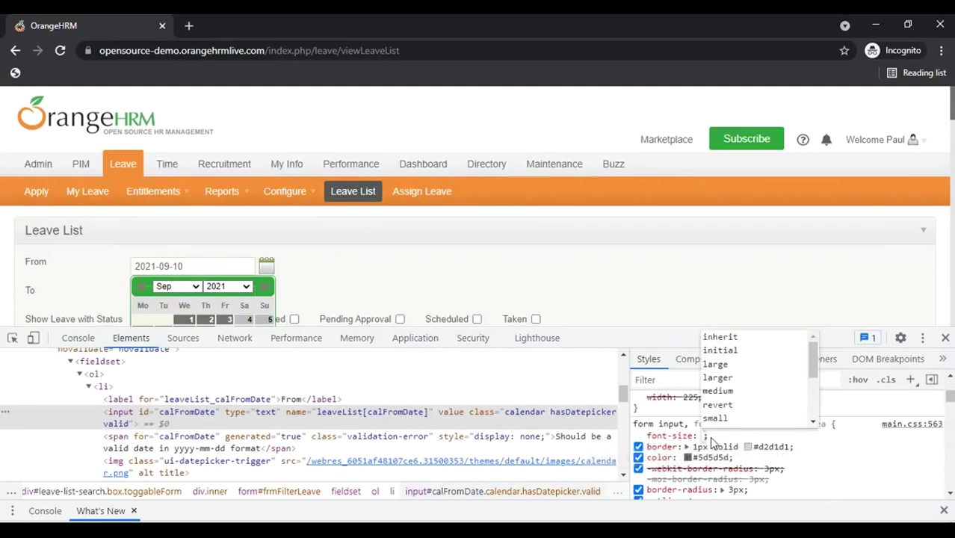
{"action": "type", "text": "20p"}
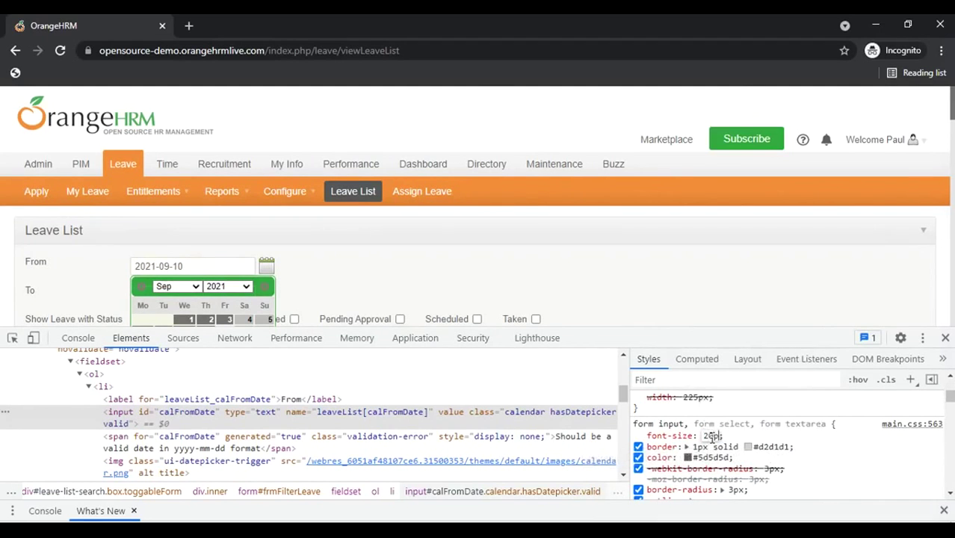
{"action": "type", "text": "x"}
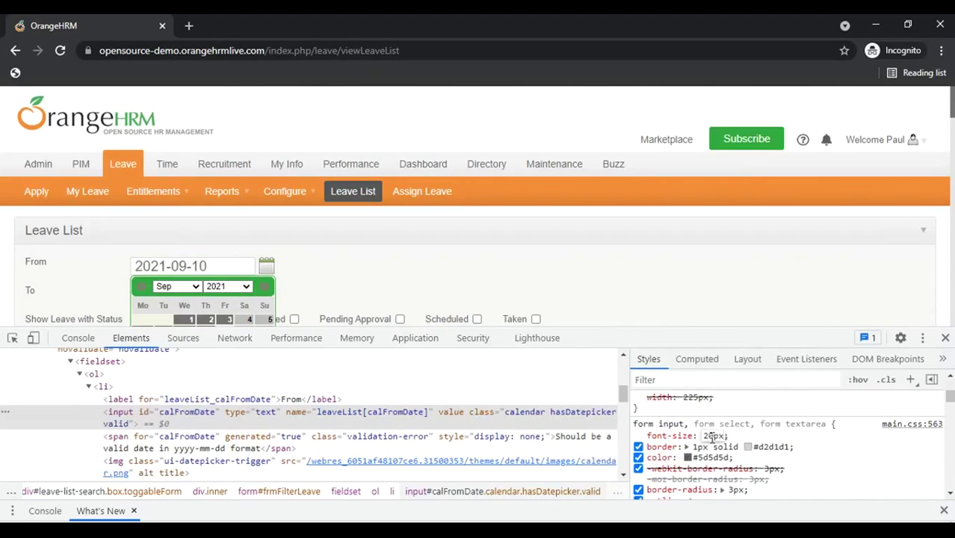
{"action": "scroll", "coordinate": [712, 440], "scroll_direction": "down", "scroll_amount": 1}
{"action": "mouse_move", "coordinate": [197, 258]}
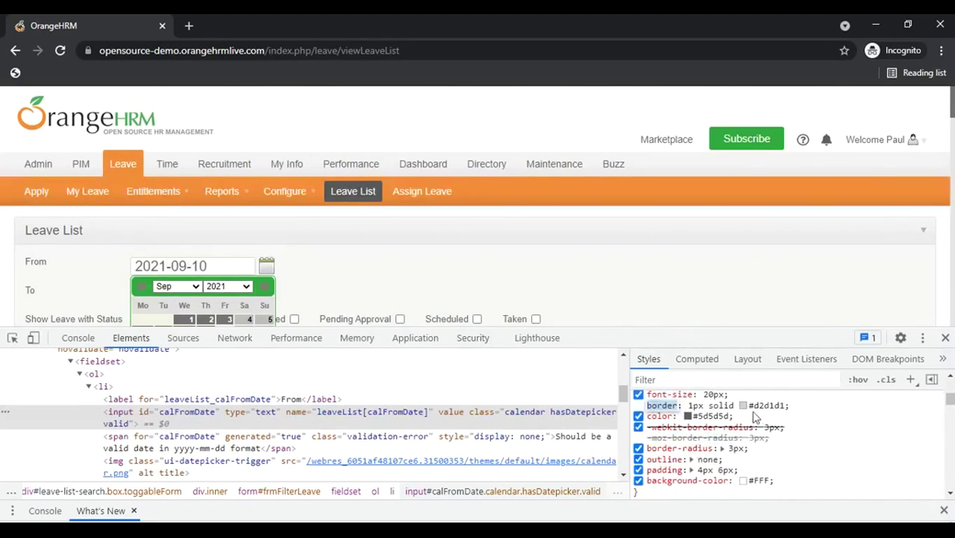
{"action": "scroll", "coordinate": [720, 432], "scroll_direction": "down", "scroll_amount": 2}
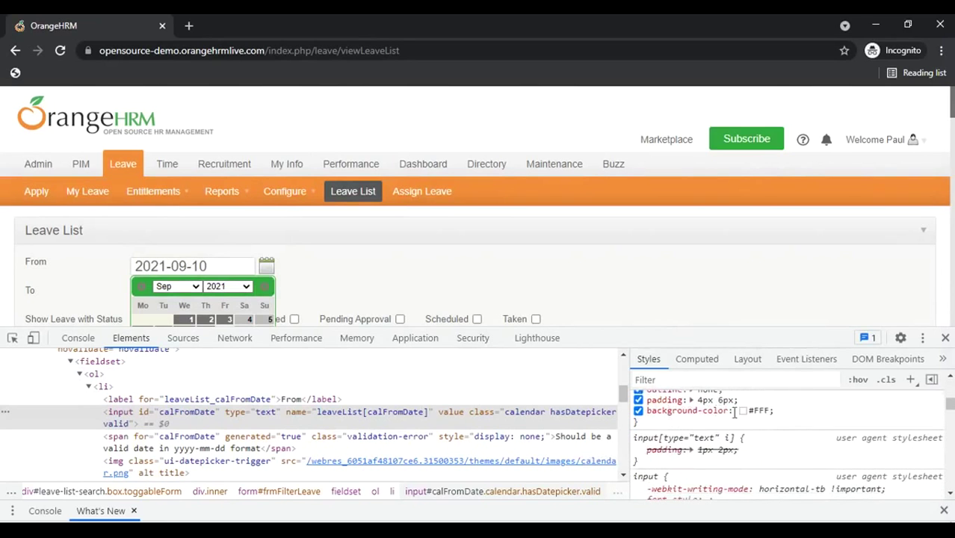
{"action": "scroll", "coordinate": [658, 405], "scroll_direction": "up", "scroll_amount": 2}
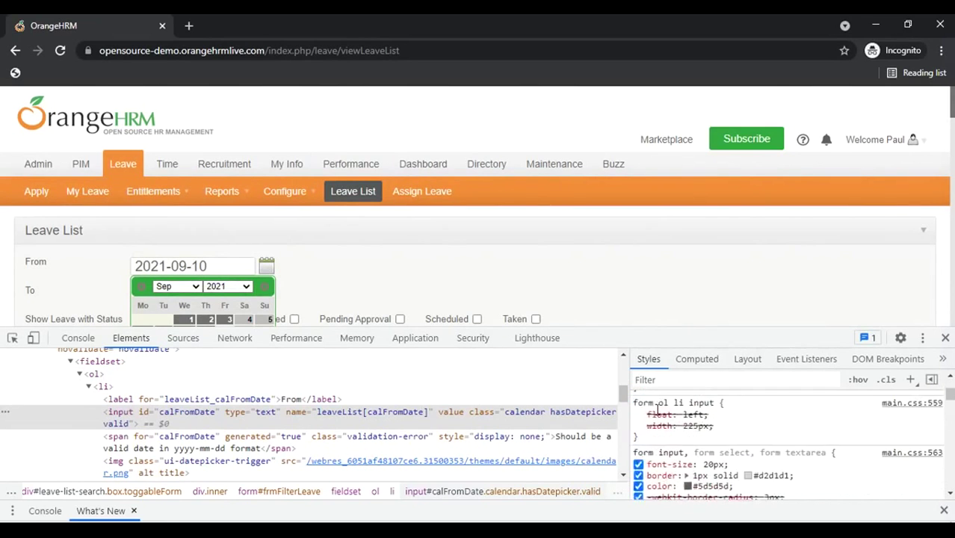
{"action": "scroll", "coordinate": [657, 408], "scroll_direction": "down", "scroll_amount": 10}
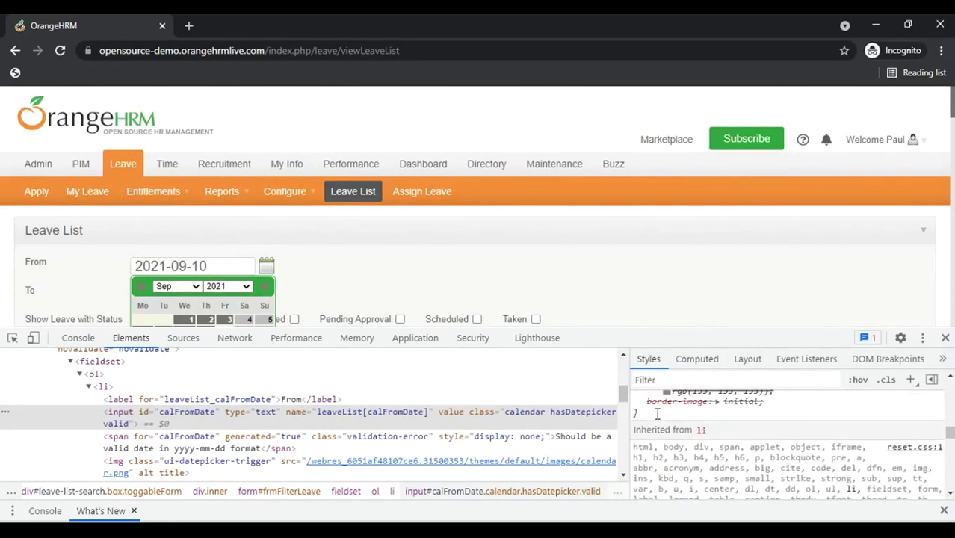
{"action": "scroll", "coordinate": [658, 413], "scroll_direction": "up", "scroll_amount": 10}
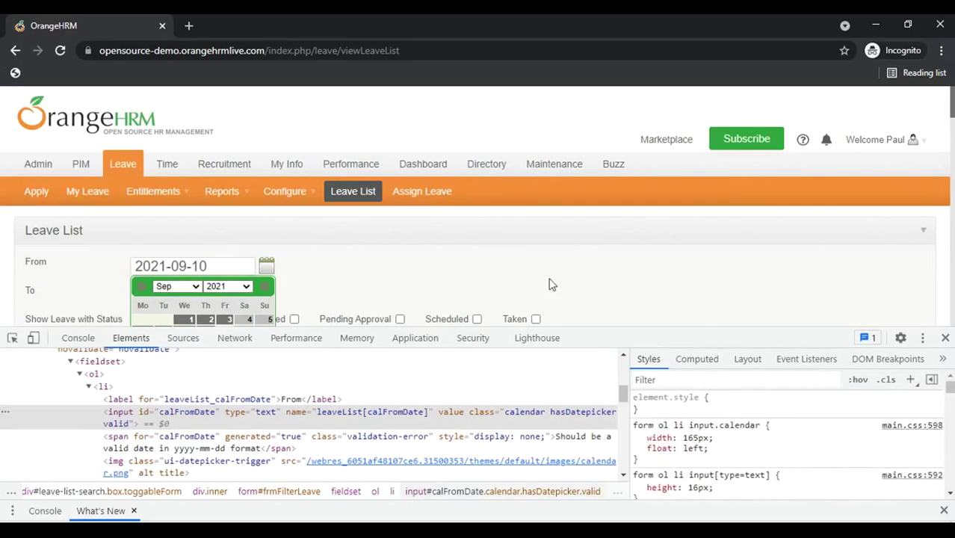
Close DevTools and the calendar, then reload the Leave List, confirming form resubmission
{"action": "left_click", "coordinate": [946, 339]}
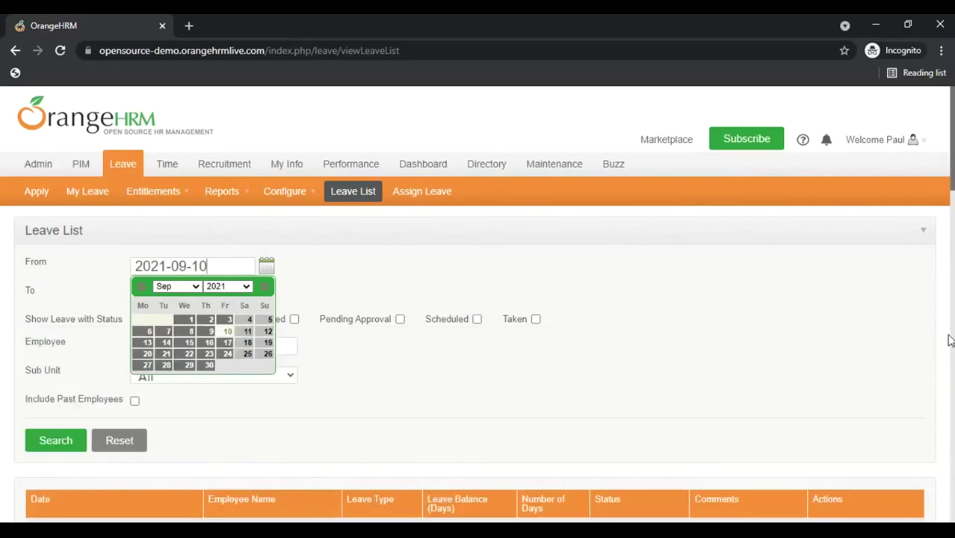
{"action": "left_click", "coordinate": [358, 270]}
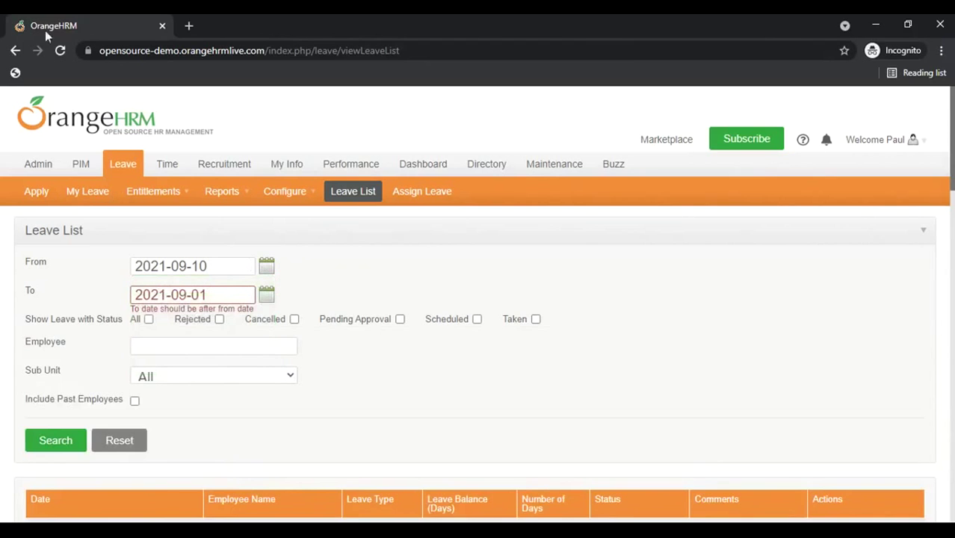
{"action": "left_click", "coordinate": [59, 51]}
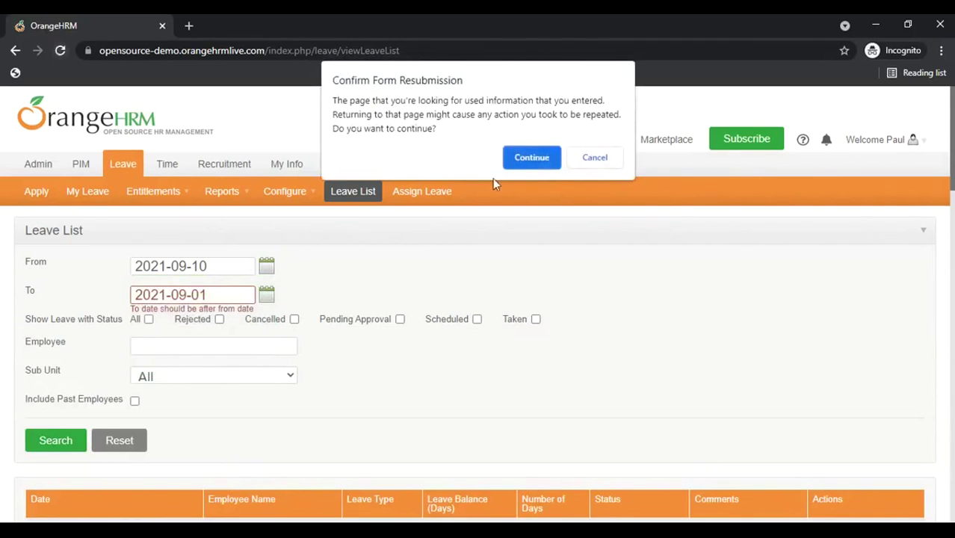
{"action": "left_click", "coordinate": [531, 157]}
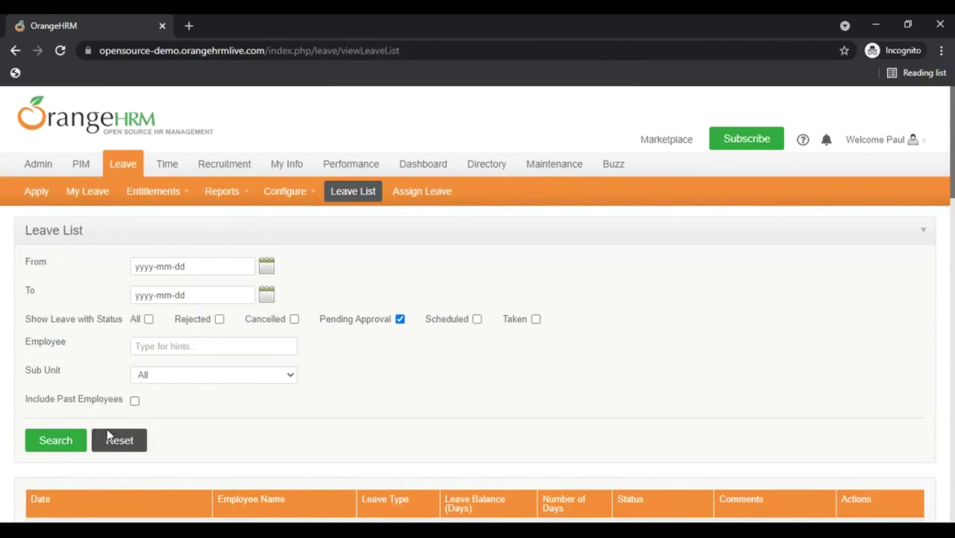
Pick 2021-09-01 as the From date and 2021-09-10 as the To date
{"action": "left_click", "coordinate": [266, 267]}
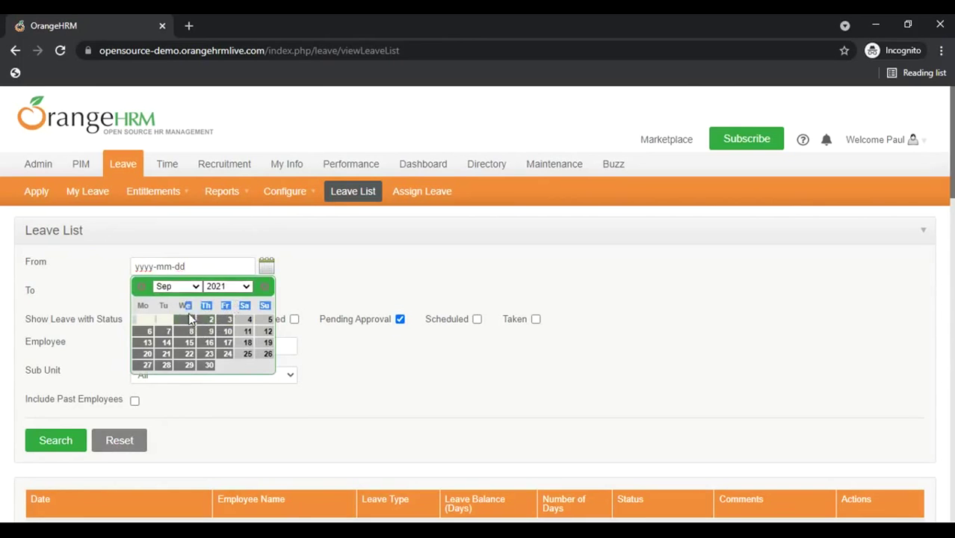
{"action": "left_click", "coordinate": [190, 321]}
{"action": "left_click", "coordinate": [266, 295]}
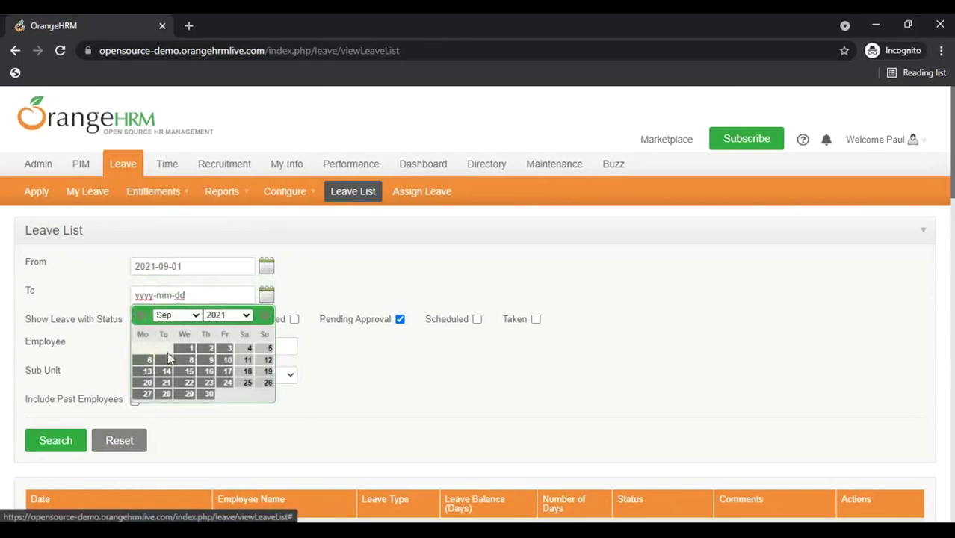
{"action": "left_click", "coordinate": [224, 361]}
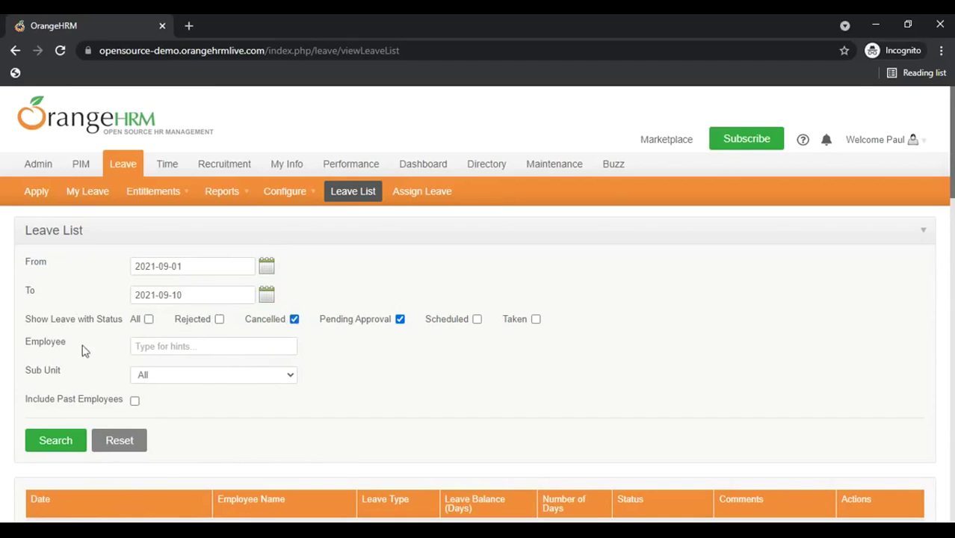
Filter by the first employee suggested for 's', then reset the filters
{"action": "left_click", "coordinate": [202, 346]}
{"action": "type", "text": "s"}
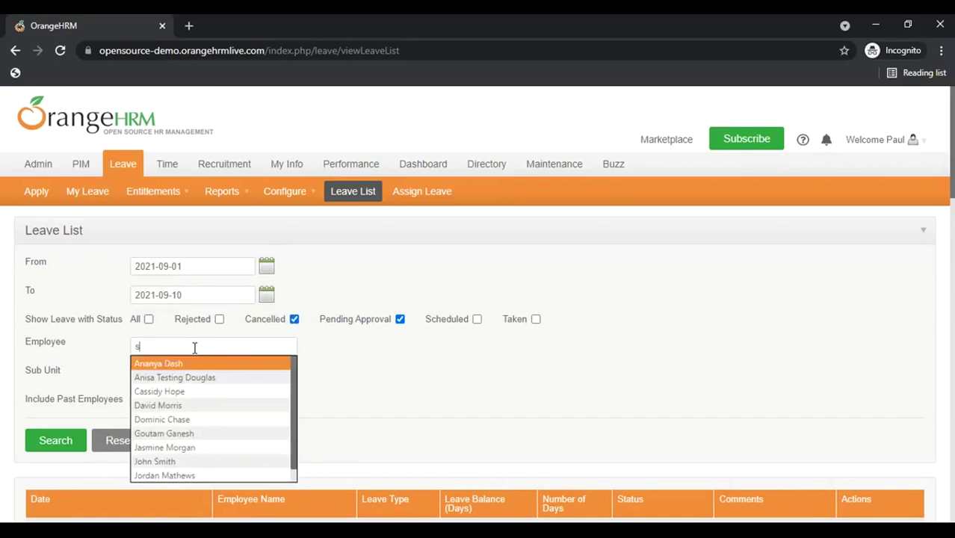
{"action": "left_click", "coordinate": [180, 364]}
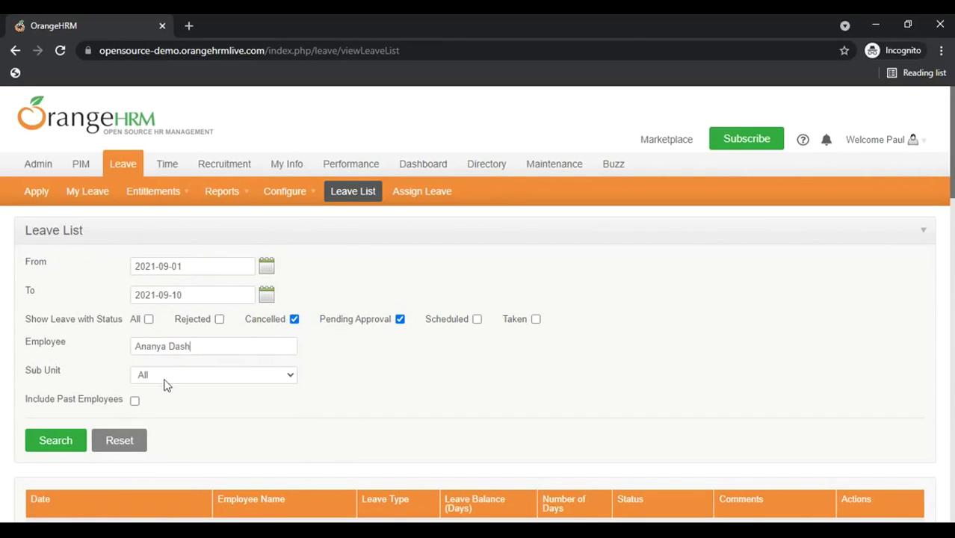
{"action": "scroll", "coordinate": [166, 385], "scroll_direction": "down", "scroll_amount": 1}
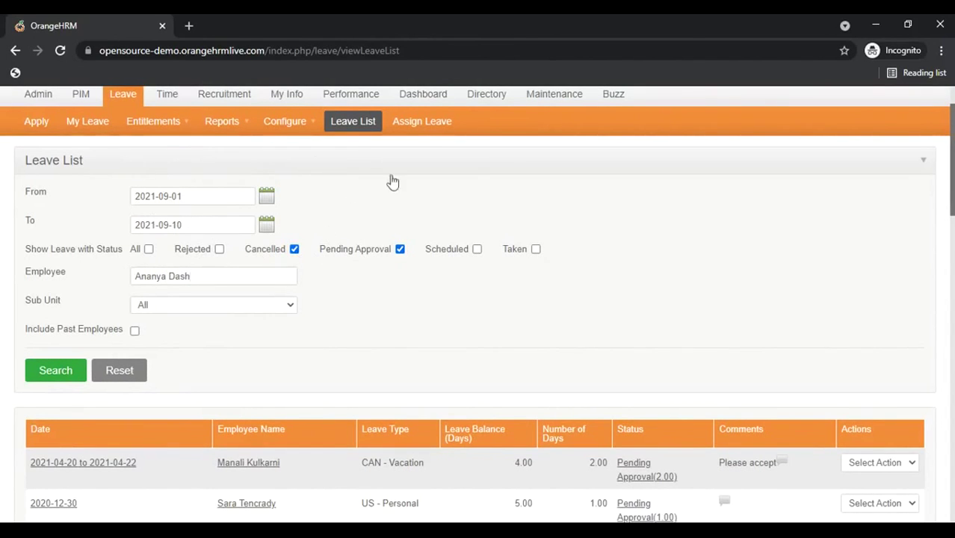
{"action": "left_click", "coordinate": [120, 371]}
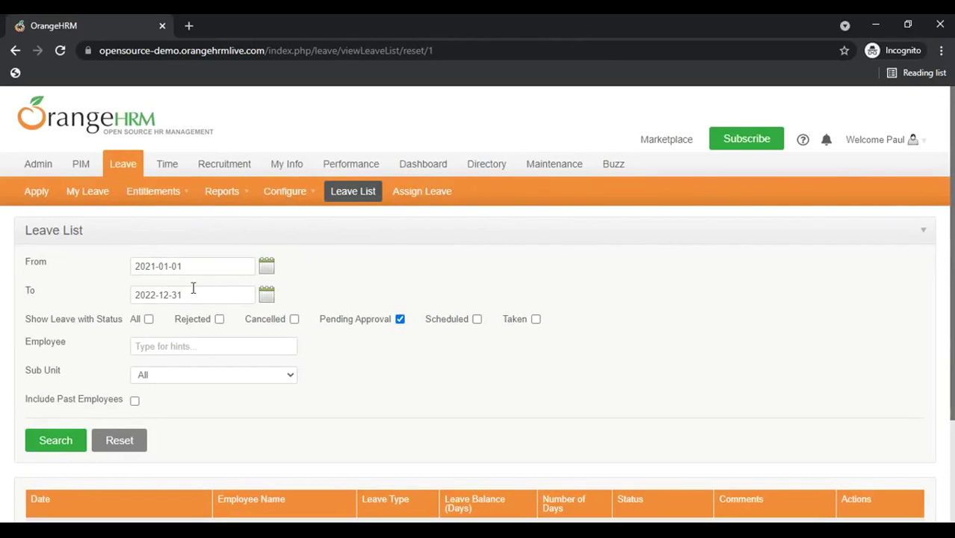
Delete the From and To dates and search Pending Approval leave with no date range
{"action": "left_click_drag", "start_coordinate": [182, 295], "coordinate": [130, 291]}
{"action": "key", "text": "BackSpace"}
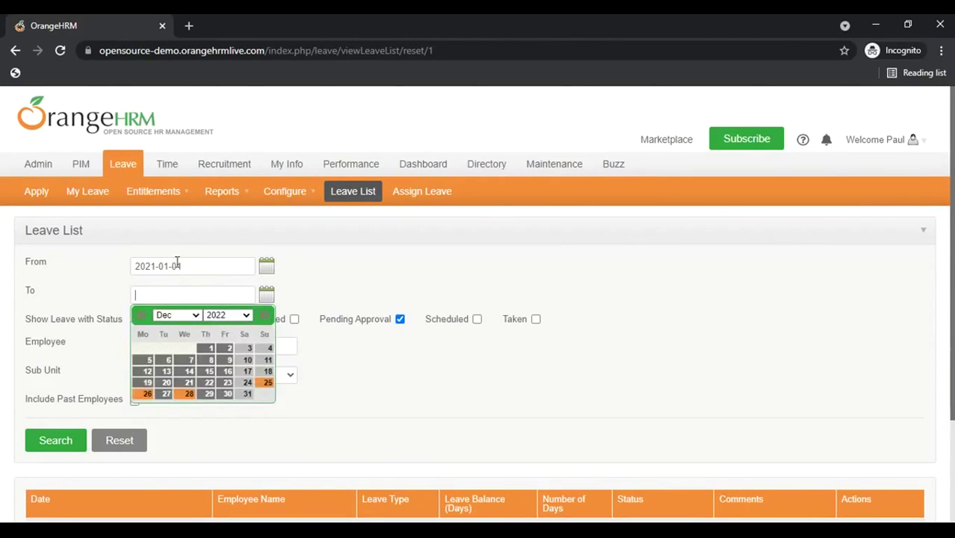
{"action": "left_click_drag", "start_coordinate": [188, 267], "coordinate": [113, 257]}
{"action": "key", "text": "BackSpace"}
{"action": "left_click", "coordinate": [335, 399]}
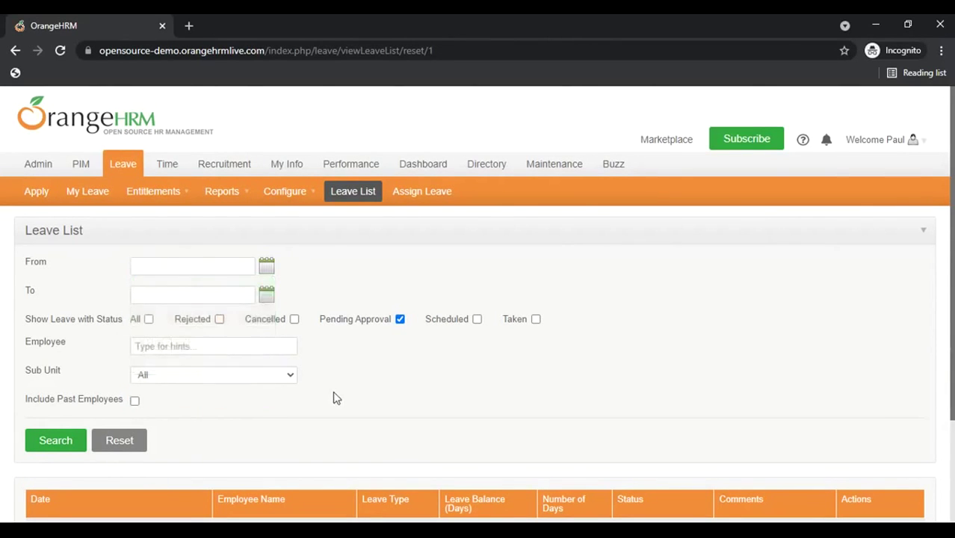
{"action": "left_click", "coordinate": [66, 435]}
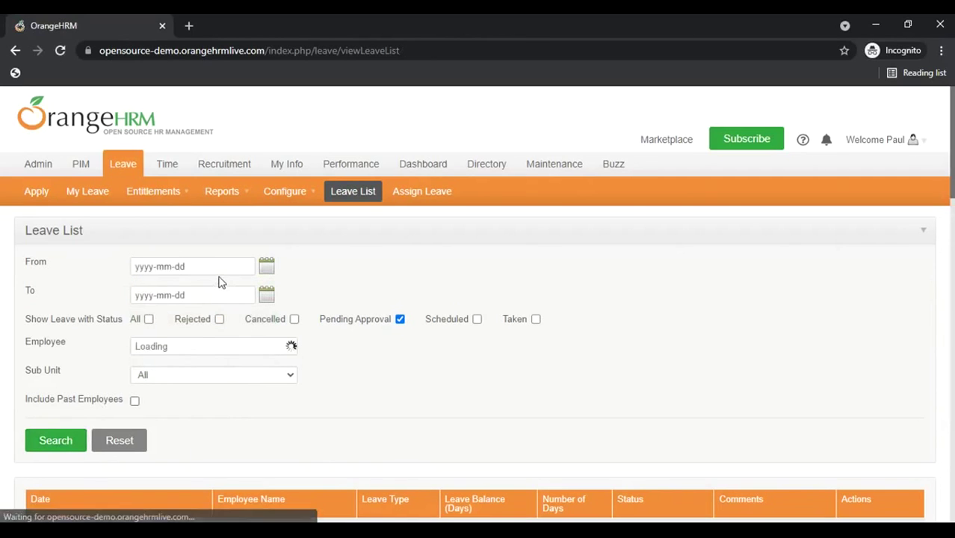
{"action": "left_click_drag", "start_coordinate": [187, 266], "coordinate": [147, 265]}
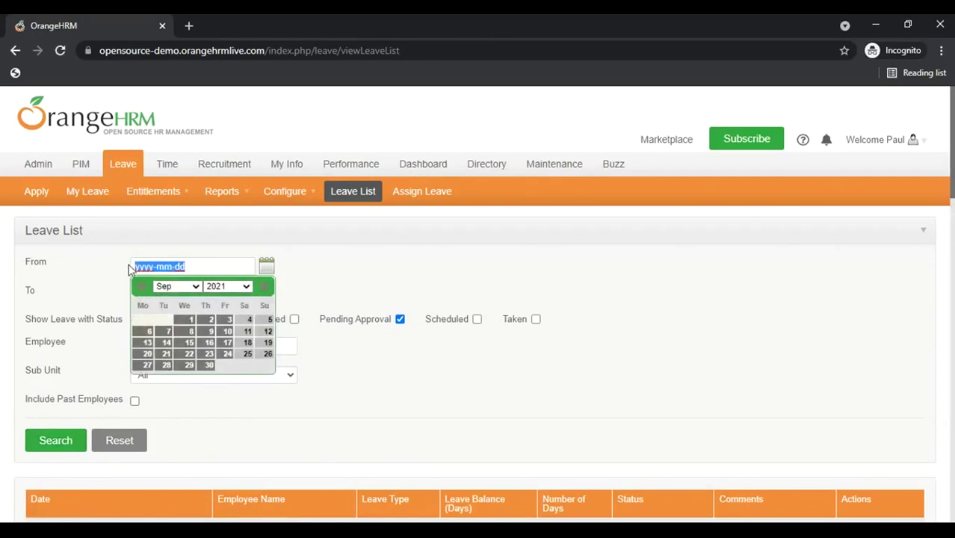
{"action": "left_click", "coordinate": [115, 278]}
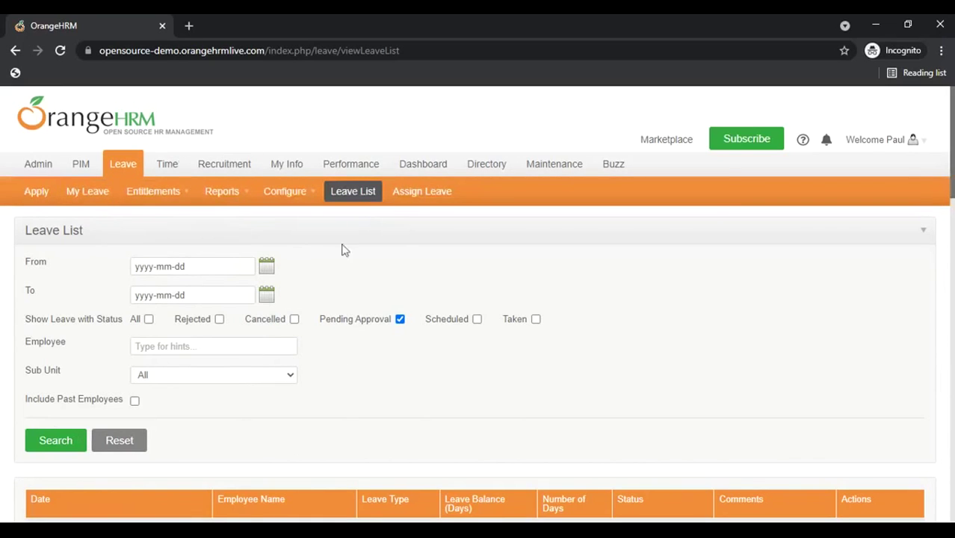
{"action": "mouse_move", "coordinate": [235, 196]}
{"action": "scroll", "coordinate": [171, 424], "scroll_direction": "down", "scroll_amount": 1}
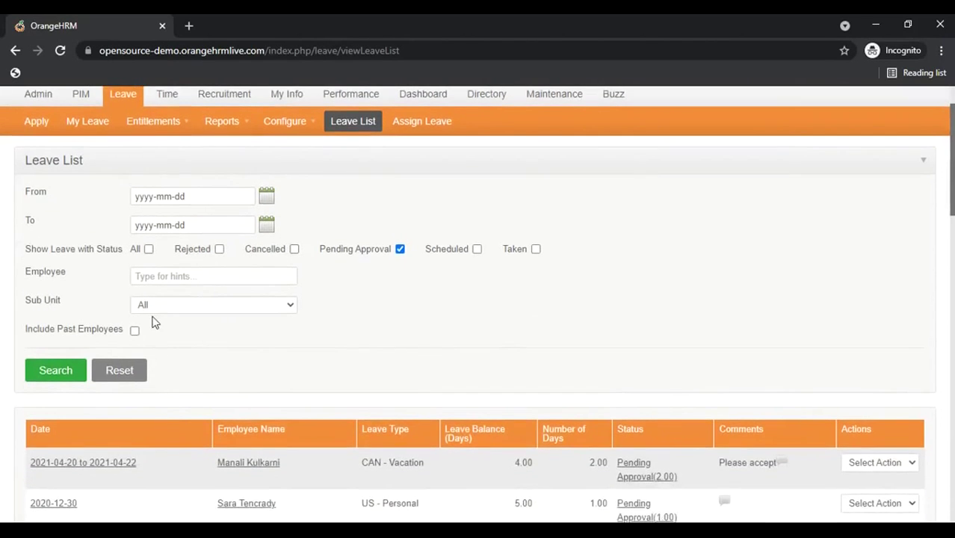
{"action": "scroll", "coordinate": [153, 320], "scroll_direction": "down", "scroll_amount": 2}
{"action": "scroll", "coordinate": [152, 320], "scroll_direction": "down", "scroll_amount": 1}
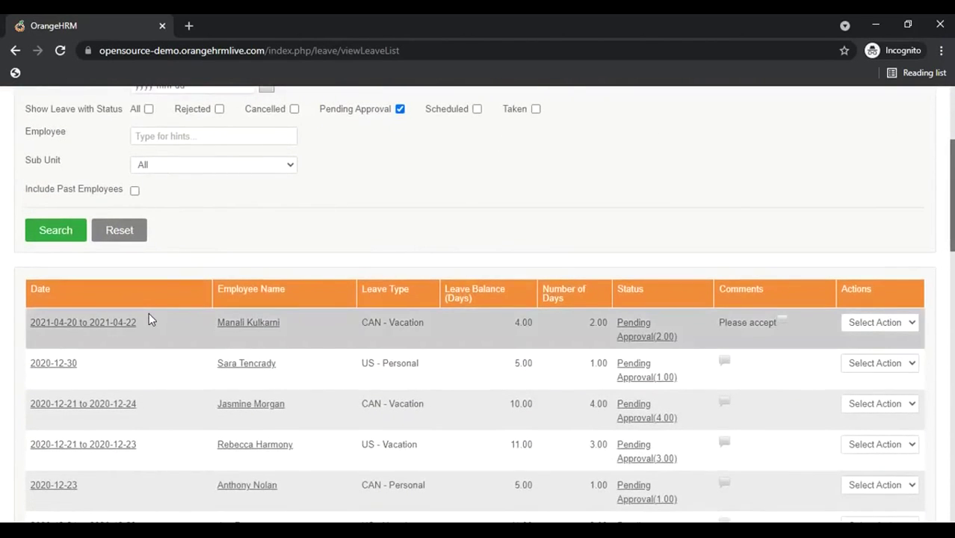
{"action": "scroll", "coordinate": [150, 318], "scroll_direction": "down", "scroll_amount": 11}
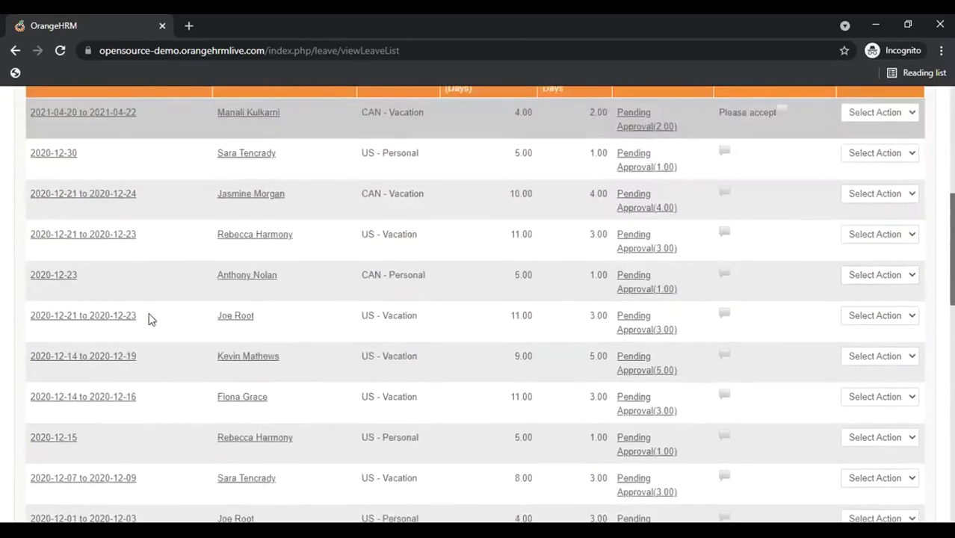
{"action": "scroll", "coordinate": [153, 328], "scroll_direction": "up", "scroll_amount": 3}
{"action": "scroll", "coordinate": [156, 335], "scroll_direction": "up", "scroll_amount": 10}
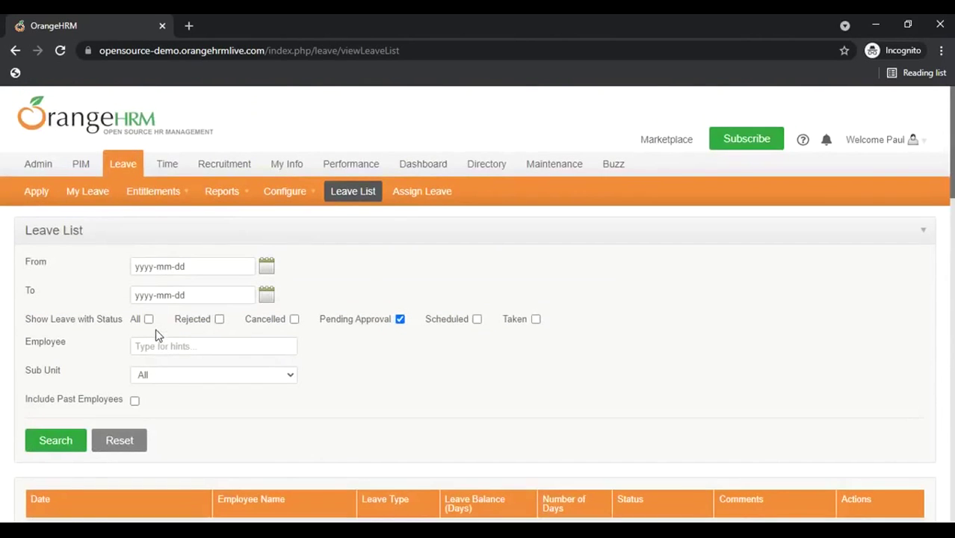
Toggle the Leave List filter form repeatedly, ending with it hidden above the leave table
{"action": "left_click", "coordinate": [716, 236]}
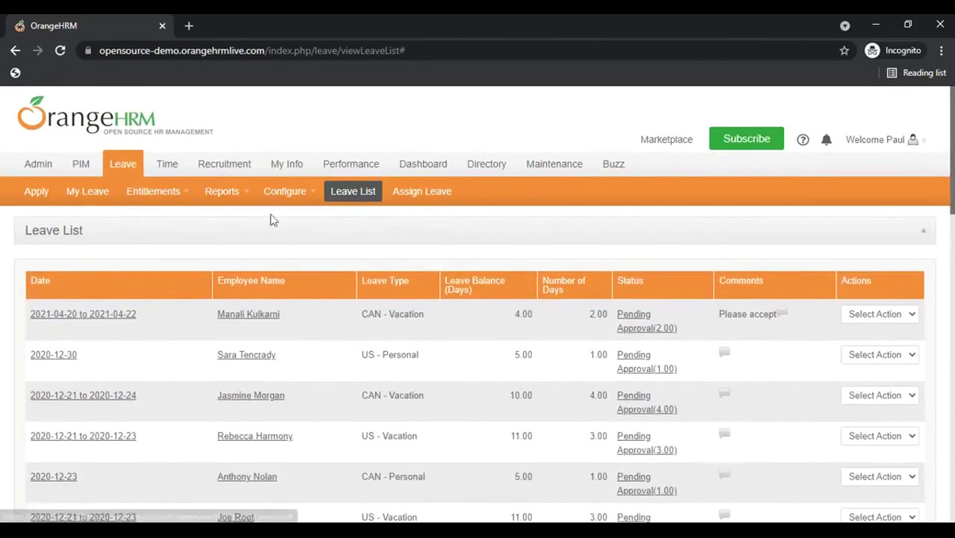
{"action": "left_click", "coordinate": [882, 234]}
{"action": "left_click", "coordinate": [879, 233]}
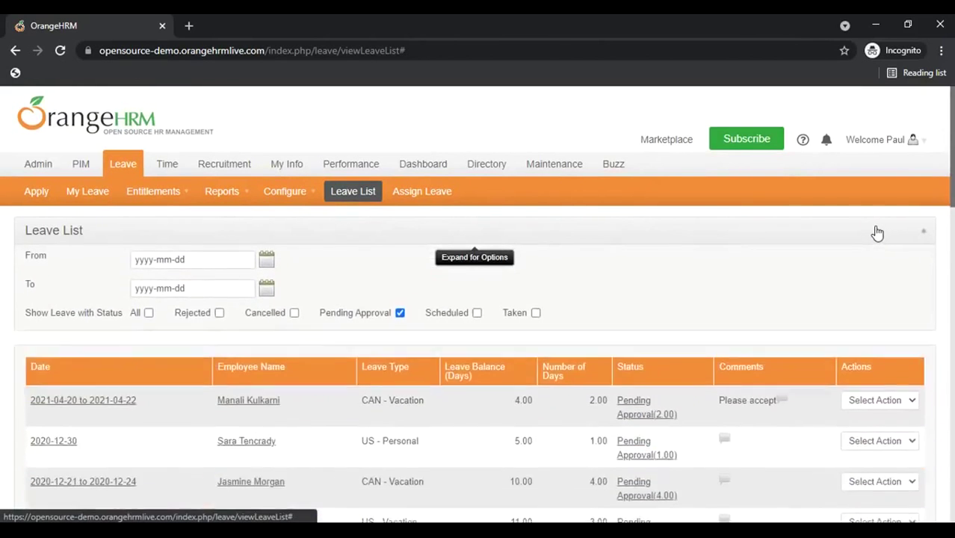
{"action": "left_click", "coordinate": [874, 233]}
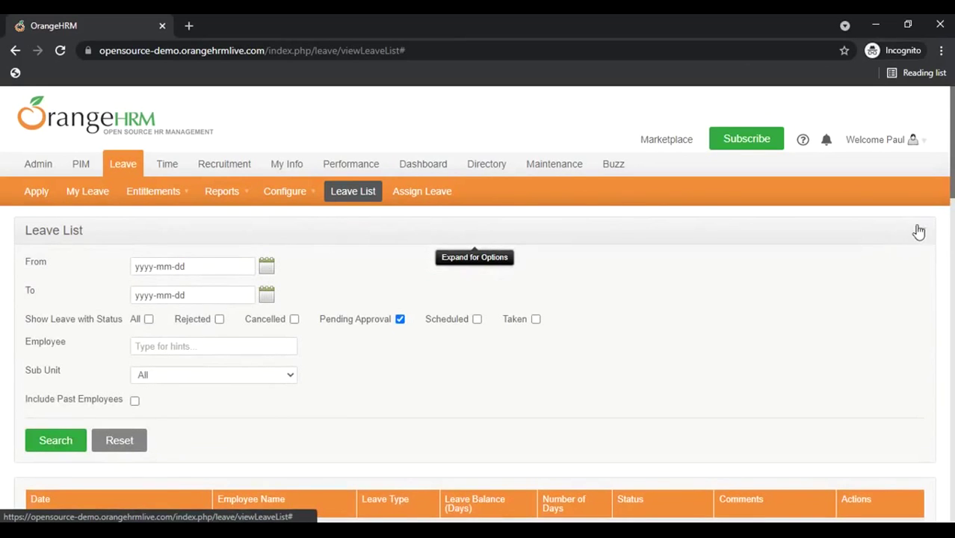
{"action": "left_click", "coordinate": [852, 237]}
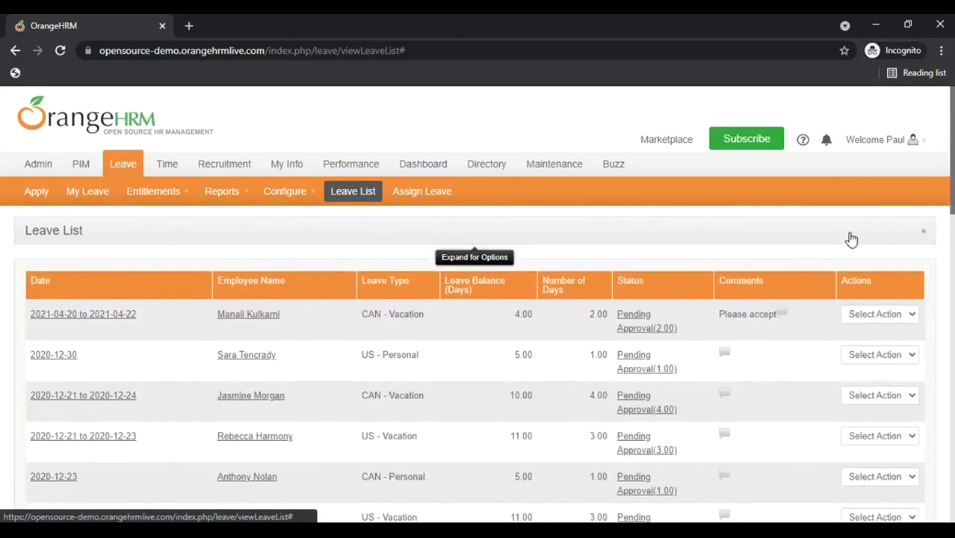
{"action": "left_click", "coordinate": [850, 238]}
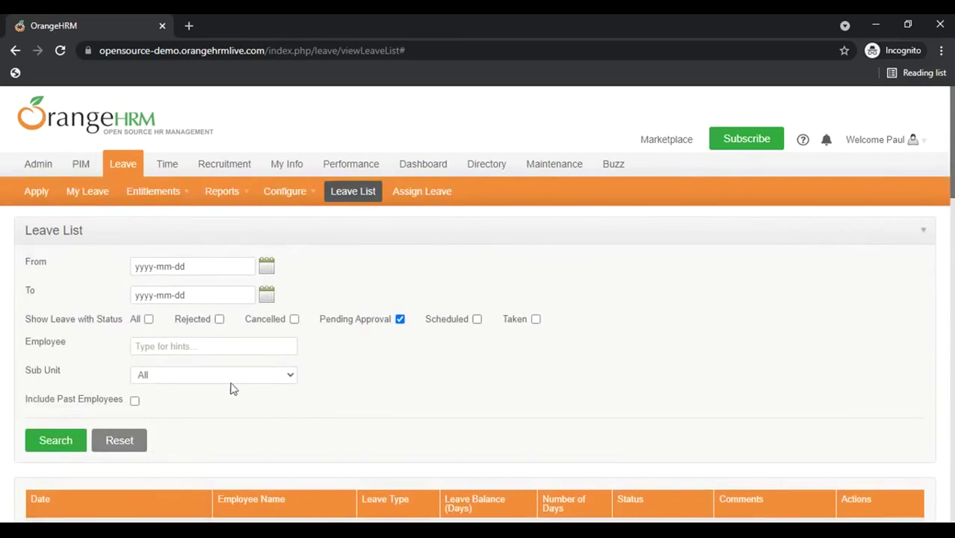
{"action": "left_click", "coordinate": [872, 239]}
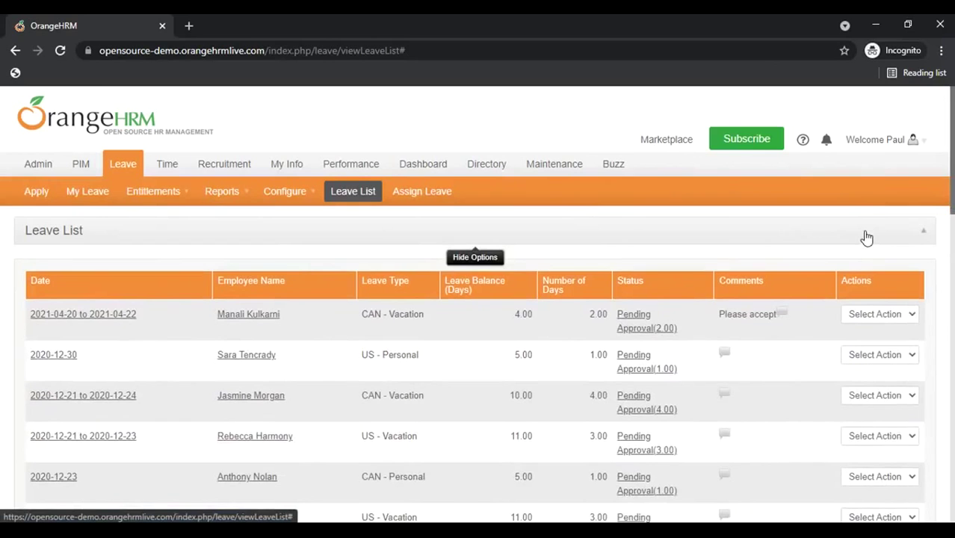
{"action": "left_click", "coordinate": [670, 244]}
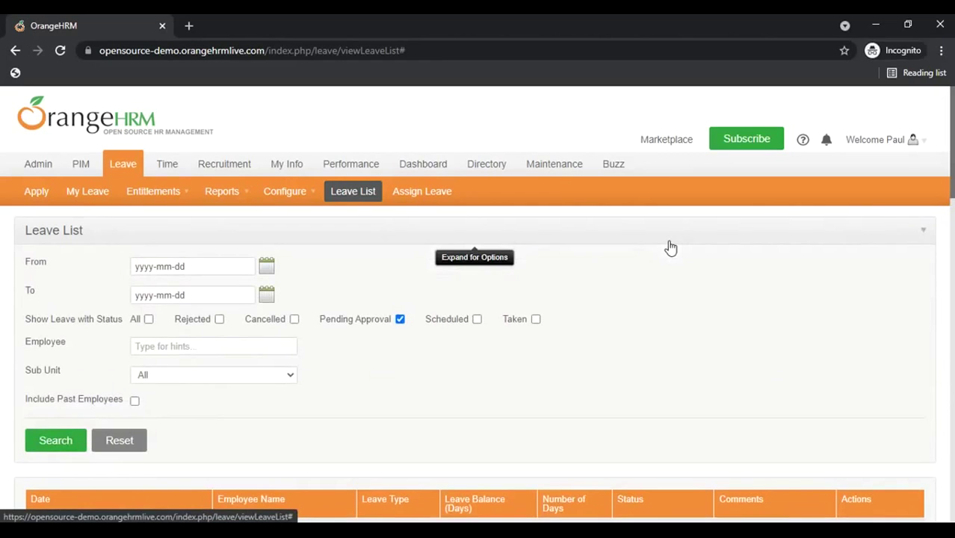
{"action": "left_click", "coordinate": [670, 244]}
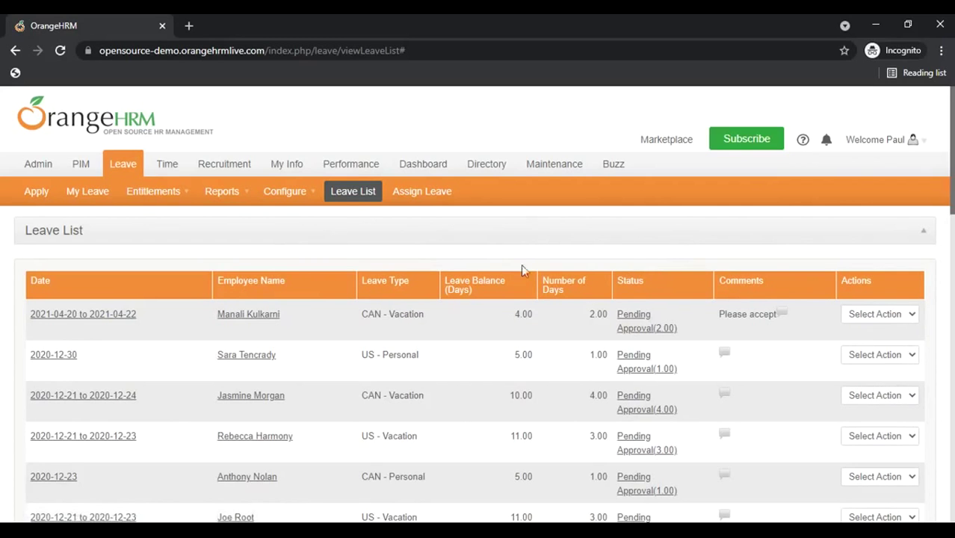
Expand the Leave List filter form and run a search with the current filters
{"action": "scroll", "coordinate": [560, 352], "scroll_direction": "down", "scroll_amount": 1}
{"action": "scroll", "coordinate": [540, 344], "scroll_direction": "up", "scroll_amount": 1}
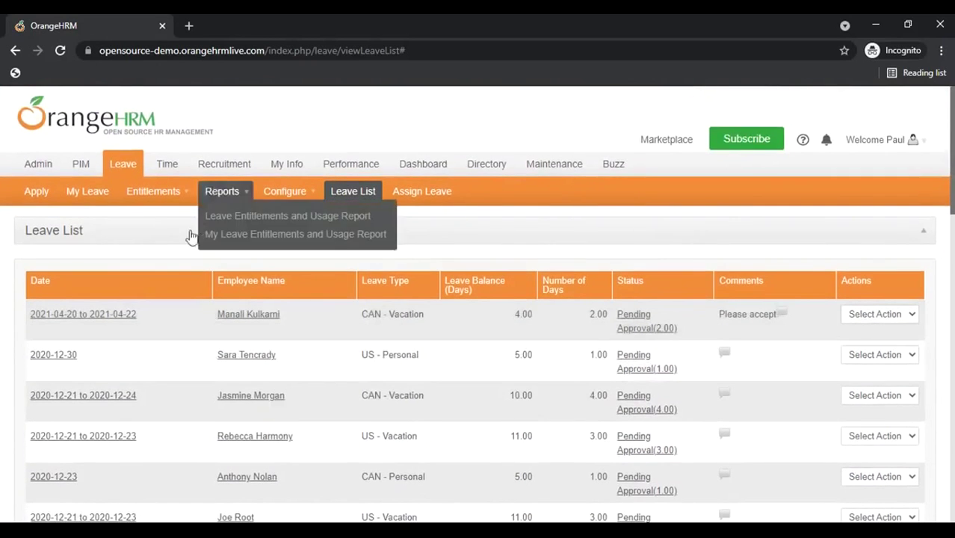
{"action": "left_click", "coordinate": [140, 224]}
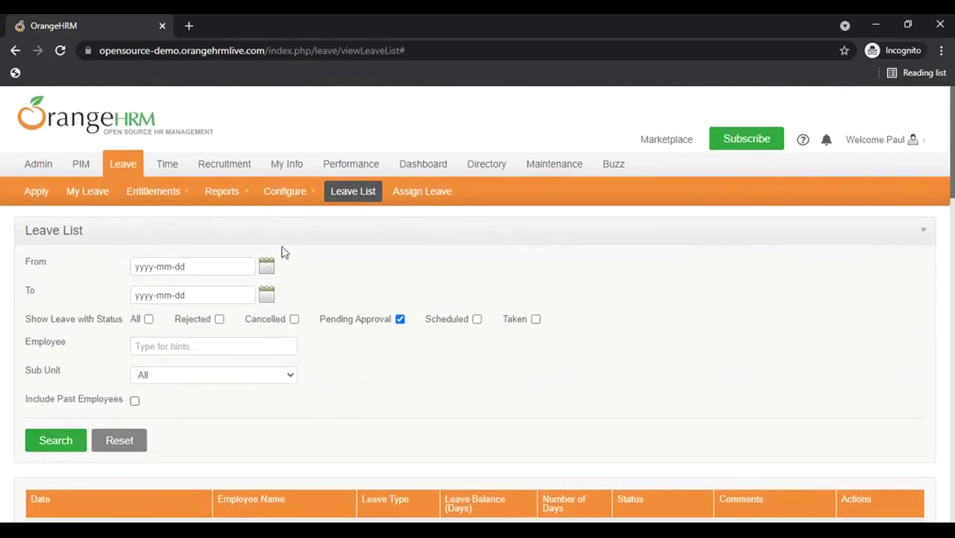
{"action": "left_click", "coordinate": [53, 446]}
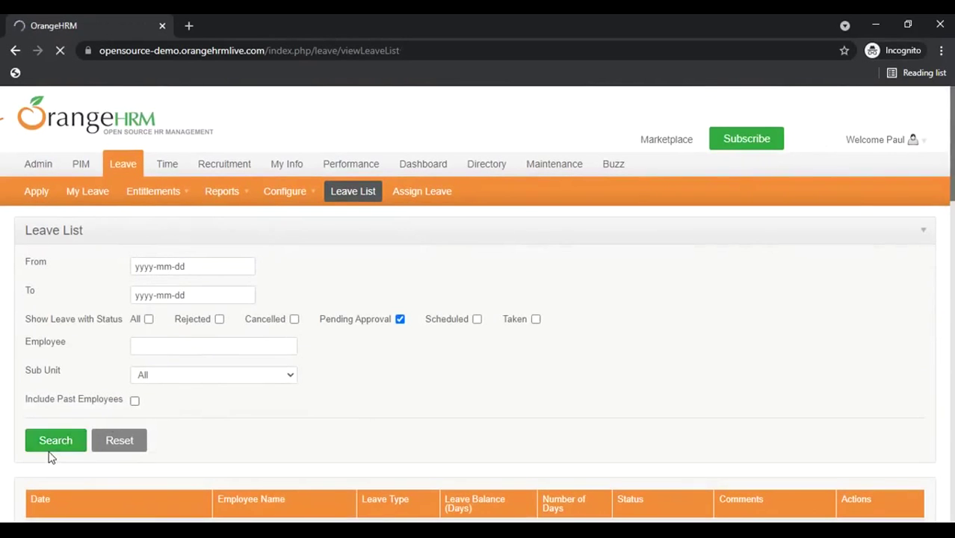
Search again with no status boxes ticked, listing all 66 leave requests
{"action": "scroll", "coordinate": [349, 409], "scroll_direction": "down", "scroll_amount": 15}
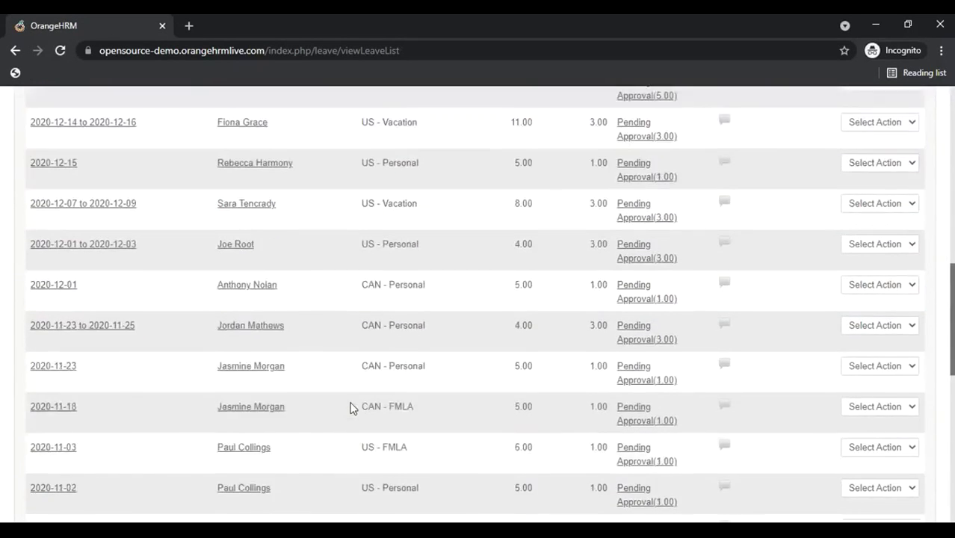
{"action": "scroll", "coordinate": [349, 409], "scroll_direction": "down", "scroll_amount": 3}
{"action": "scroll", "coordinate": [343, 396], "scroll_direction": "up", "scroll_amount": 18}
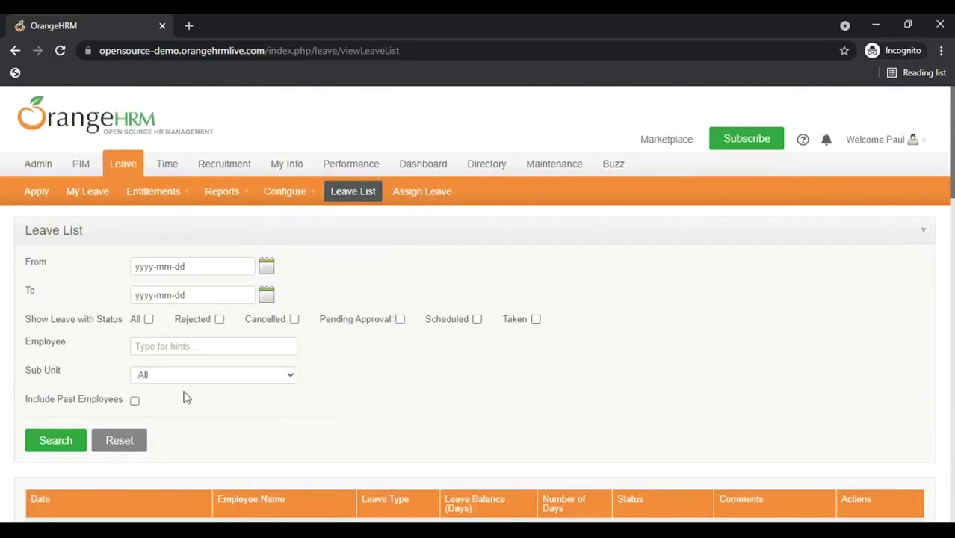
{"action": "scroll", "coordinate": [85, 403], "scroll_direction": "down", "scroll_amount": 1}
{"action": "scroll", "coordinate": [84, 402], "scroll_direction": "down", "scroll_amount": 1}
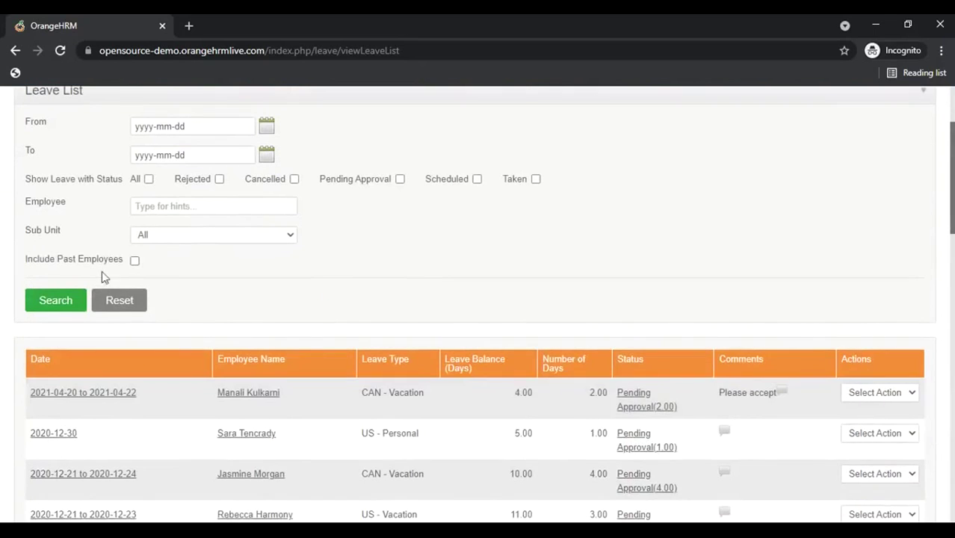
{"action": "left_click", "coordinate": [47, 307]}
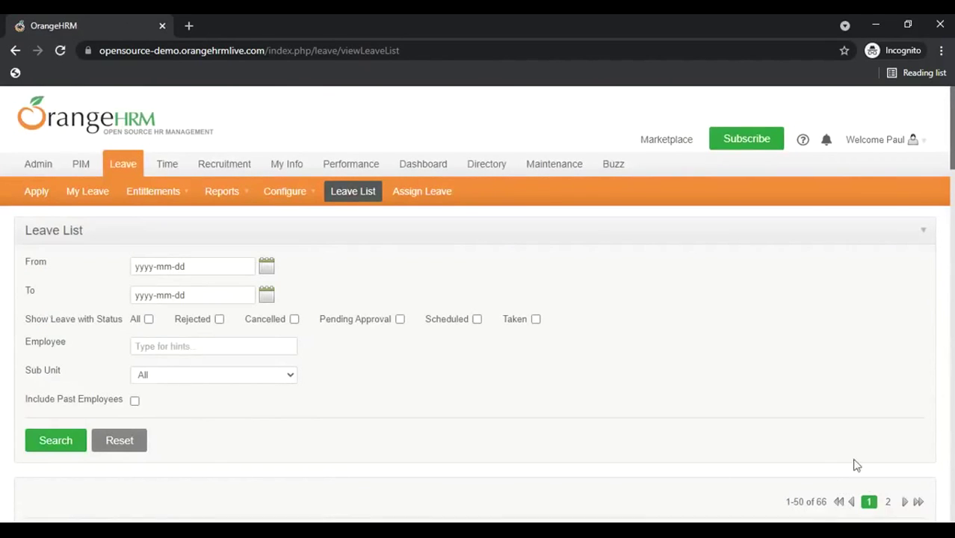
{"action": "scroll", "coordinate": [554, 441], "scroll_direction": "down", "scroll_amount": 5}
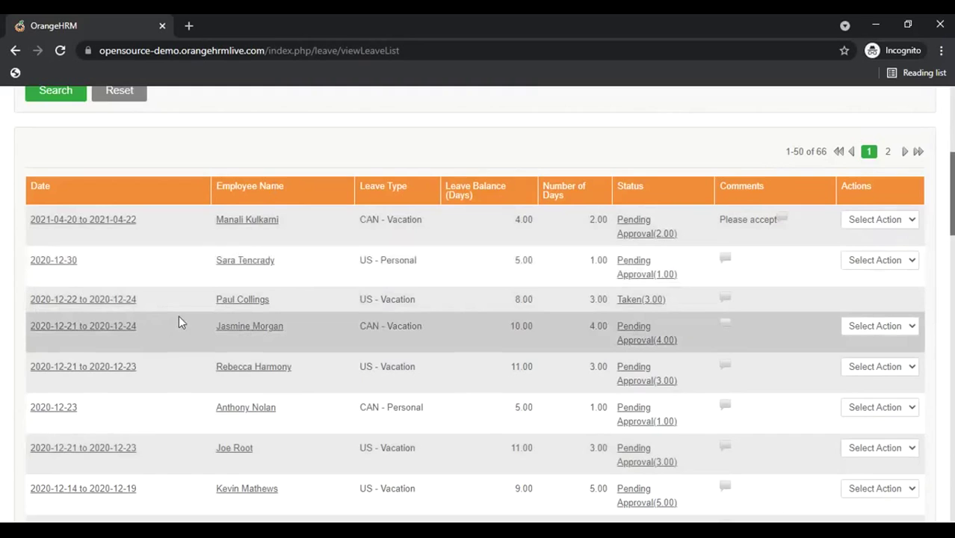
{"action": "scroll", "coordinate": [178, 318], "scroll_direction": "down", "scroll_amount": 1}
{"action": "scroll", "coordinate": [179, 318], "scroll_direction": "up", "scroll_amount": 1}
{"action": "scroll", "coordinate": [225, 320], "scroll_direction": "down", "scroll_amount": 1}
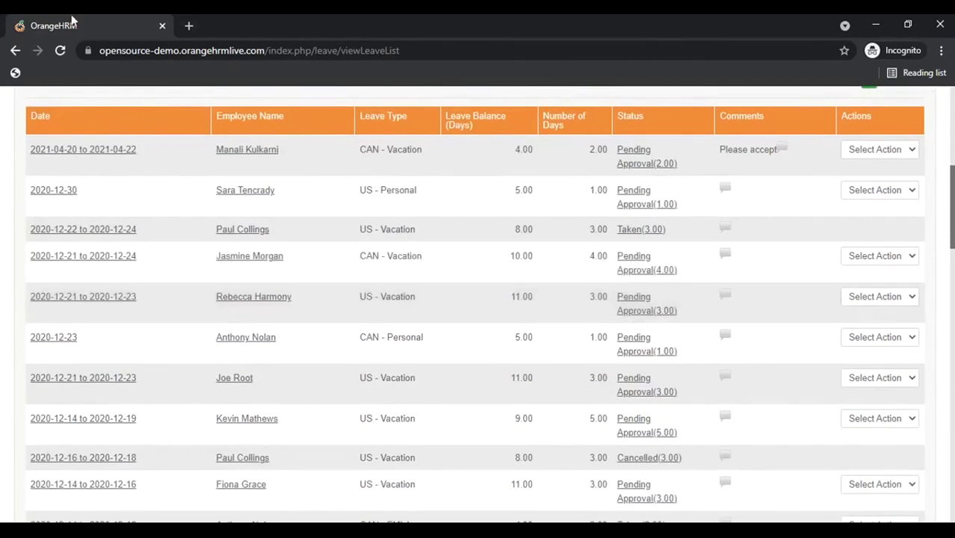
{"action": "scroll", "coordinate": [555, 284], "scroll_direction": "down", "scroll_amount": 9}
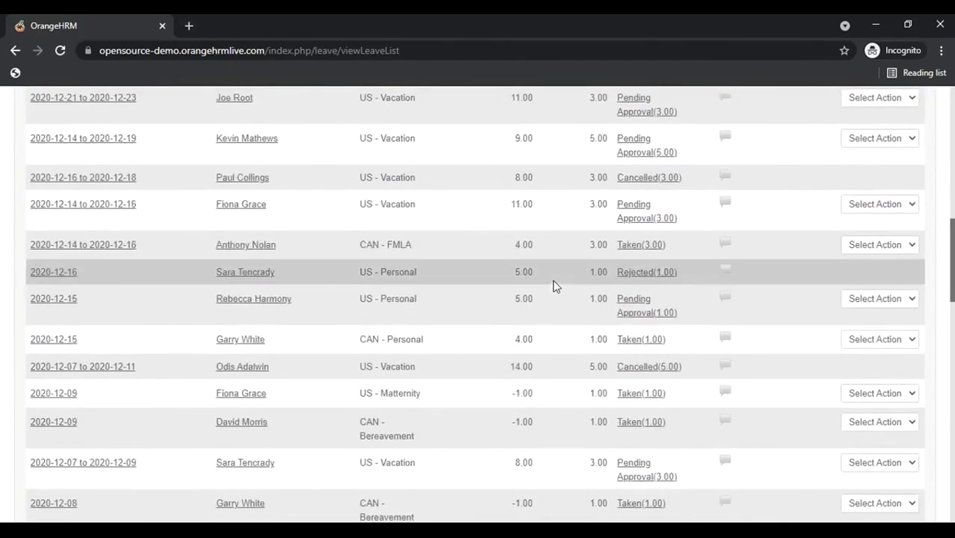
{"action": "scroll", "coordinate": [553, 284], "scroll_direction": "down", "scroll_amount": 10}
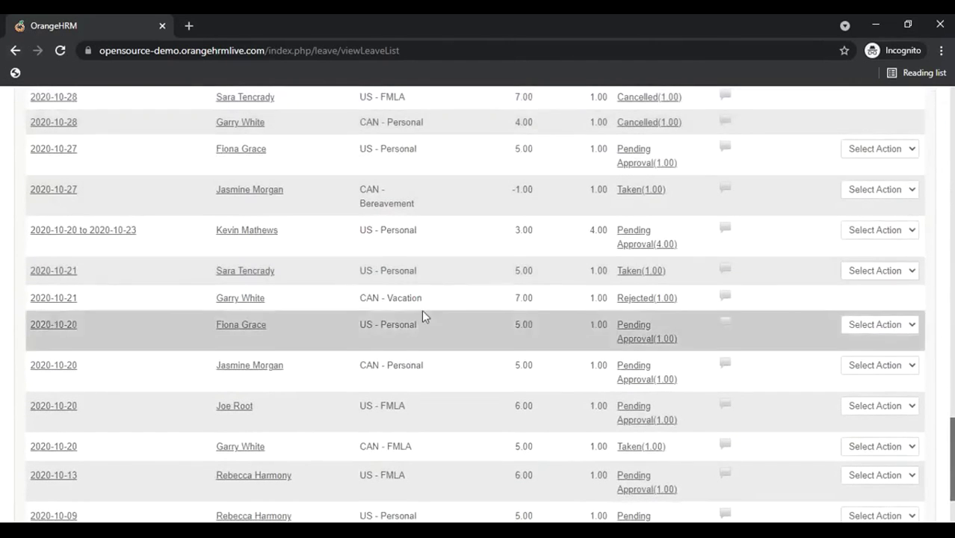
{"action": "scroll", "coordinate": [422, 315], "scroll_direction": "up", "scroll_amount": 5}
{"action": "scroll", "coordinate": [423, 316], "scroll_direction": "up", "scroll_amount": 15}
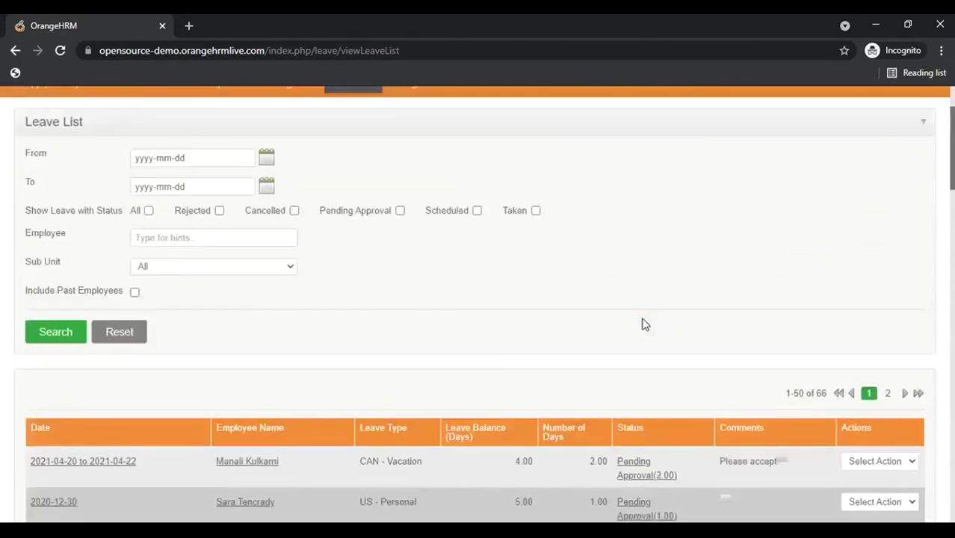
{"action": "scroll", "coordinate": [544, 316], "scroll_direction": "down", "scroll_amount": 4}
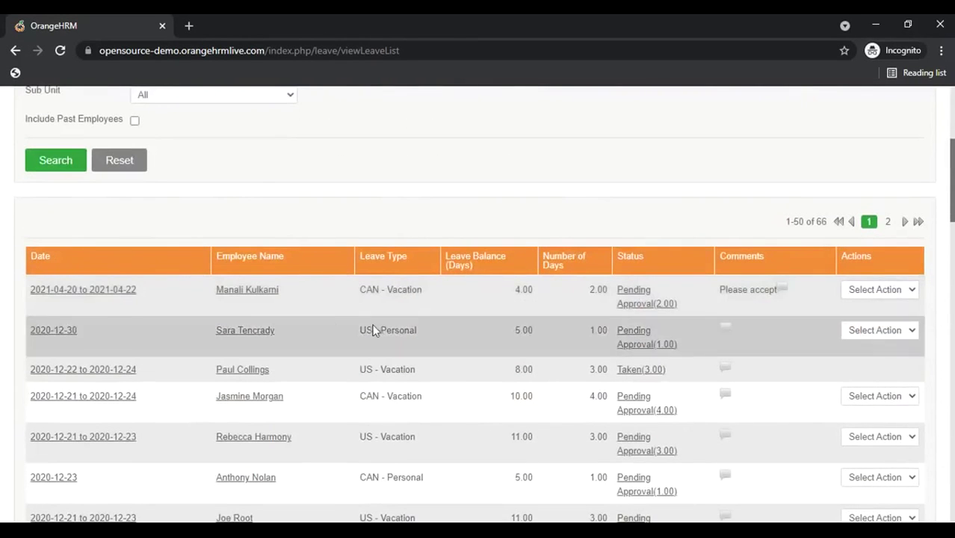
{"action": "scroll", "coordinate": [374, 331], "scroll_direction": "down", "scroll_amount": 2}
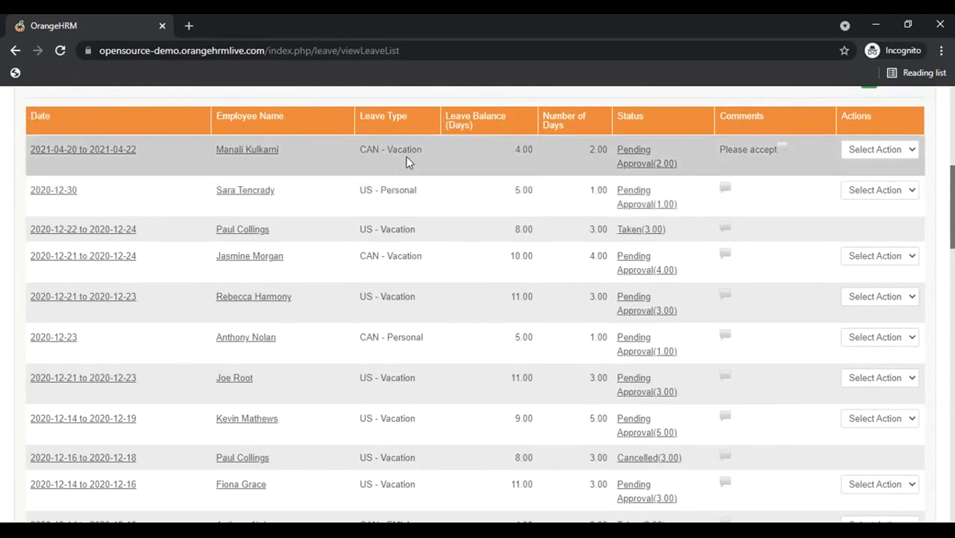
{"action": "scroll", "coordinate": [383, 245], "scroll_direction": "down", "scroll_amount": 2}
{"action": "scroll", "coordinate": [384, 240], "scroll_direction": "up", "scroll_amount": 2}
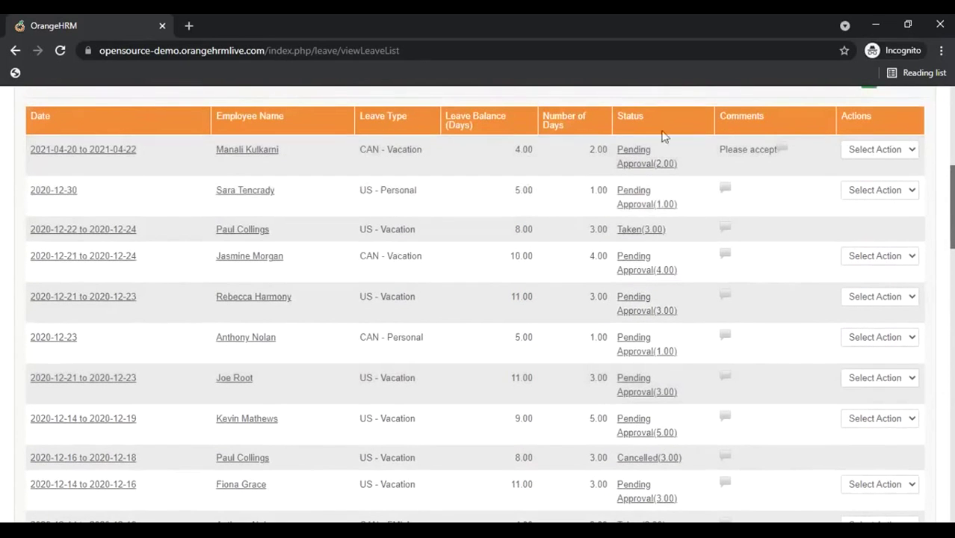
{"action": "scroll", "coordinate": [495, 254], "scroll_direction": "down", "scroll_amount": 2}
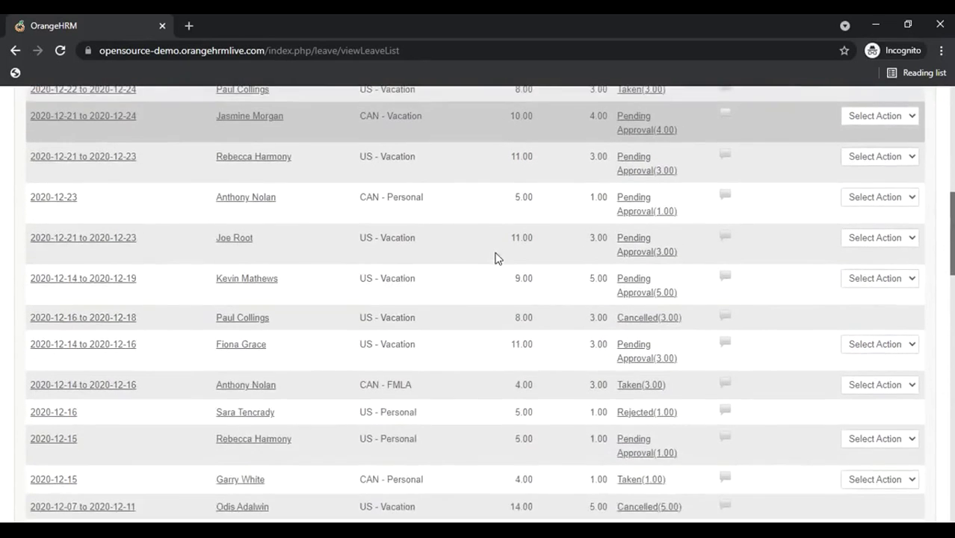
{"action": "scroll", "coordinate": [495, 258], "scroll_direction": "down", "scroll_amount": 15}
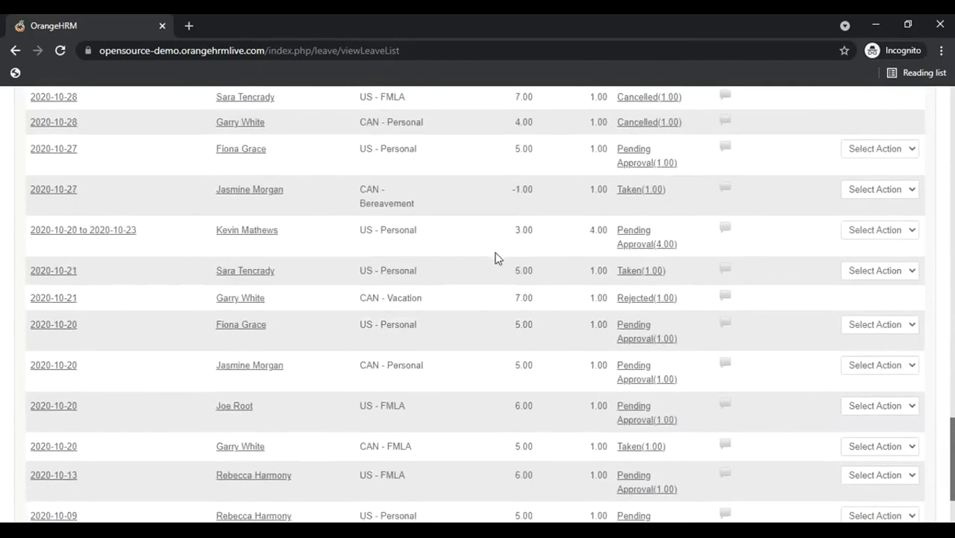
{"action": "scroll", "coordinate": [494, 258], "scroll_direction": "down", "scroll_amount": 2}
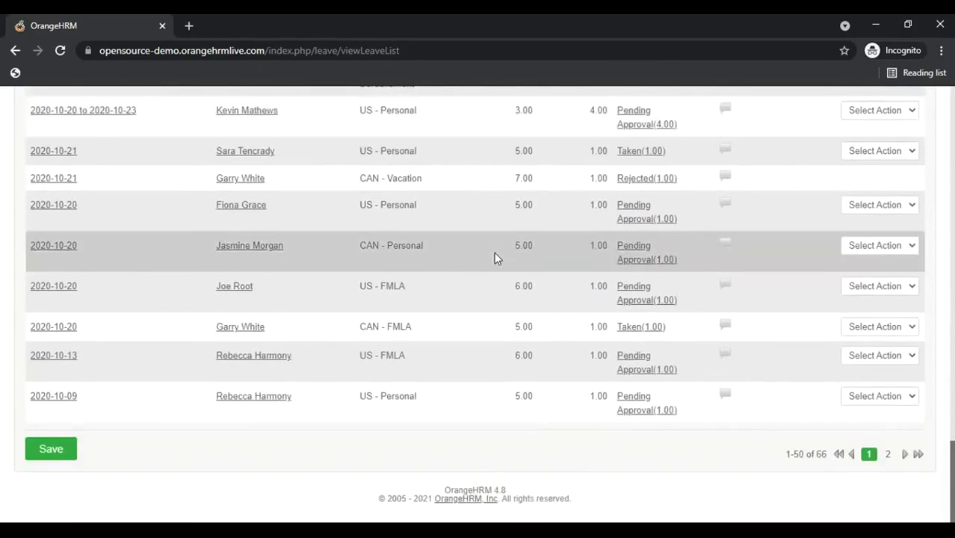
{"action": "scroll", "coordinate": [492, 256], "scroll_direction": "up", "scroll_amount": 12}
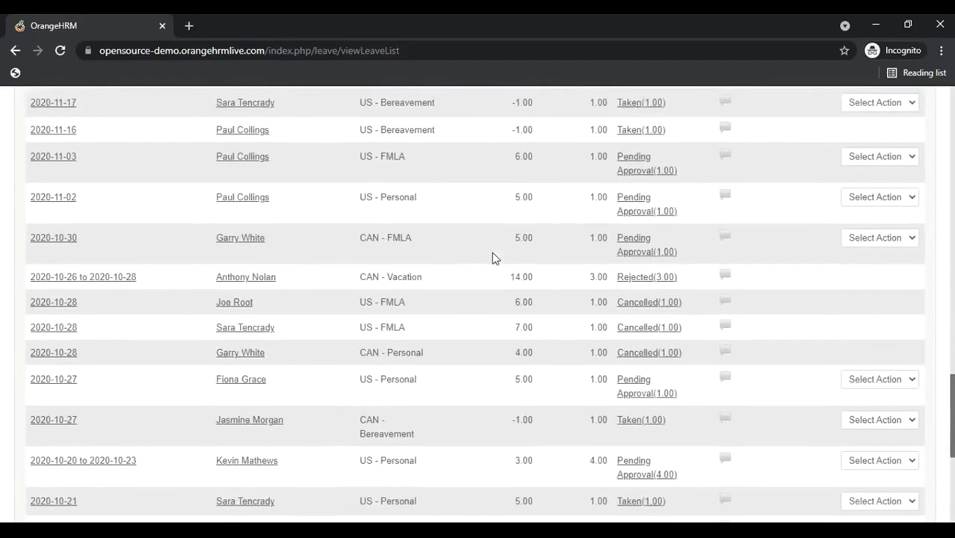
{"action": "scroll", "coordinate": [492, 258], "scroll_direction": "up", "scroll_amount": 8}
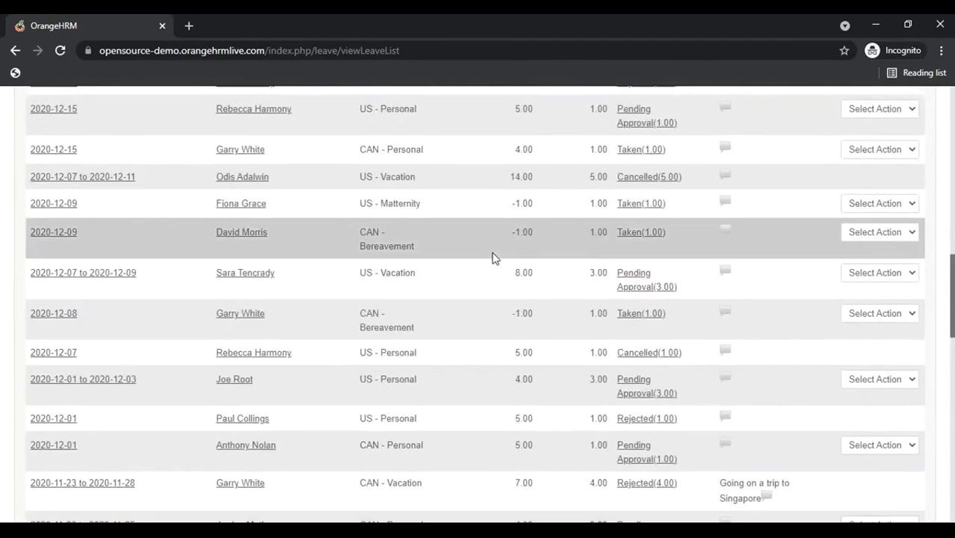
{"action": "scroll", "coordinate": [493, 257], "scroll_direction": "up", "scroll_amount": 1}
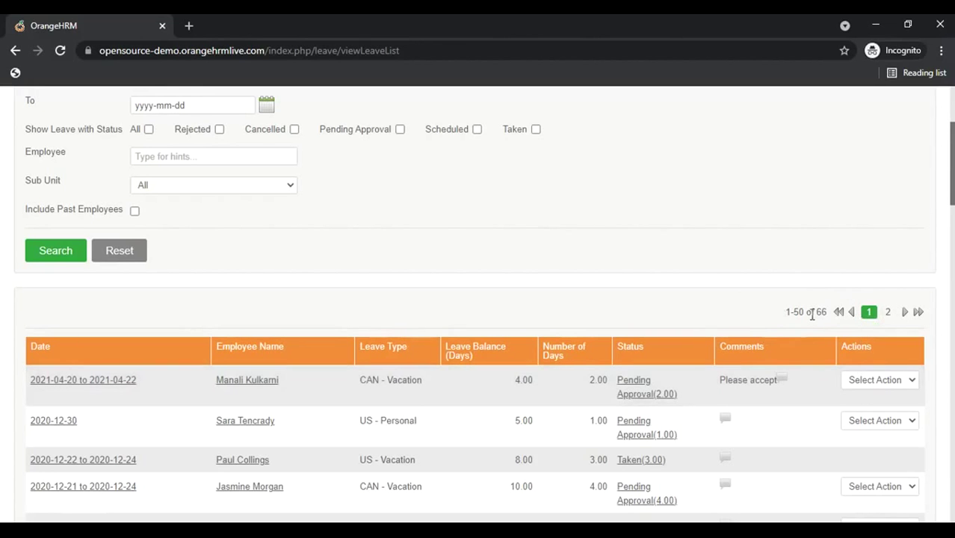
{"action": "scroll", "coordinate": [605, 374], "scroll_direction": "down", "scroll_amount": 12}
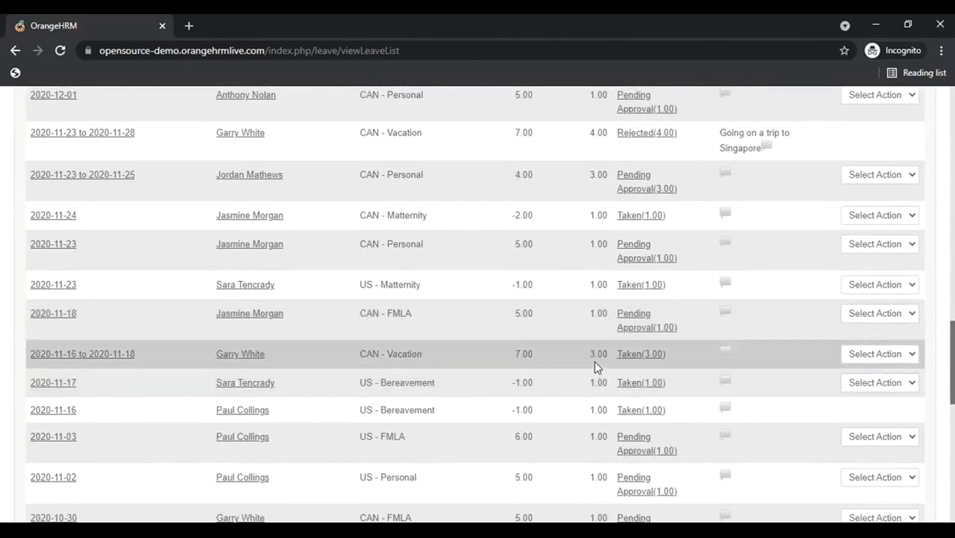
{"action": "scroll", "coordinate": [589, 359], "scroll_direction": "up", "scroll_amount": 12}
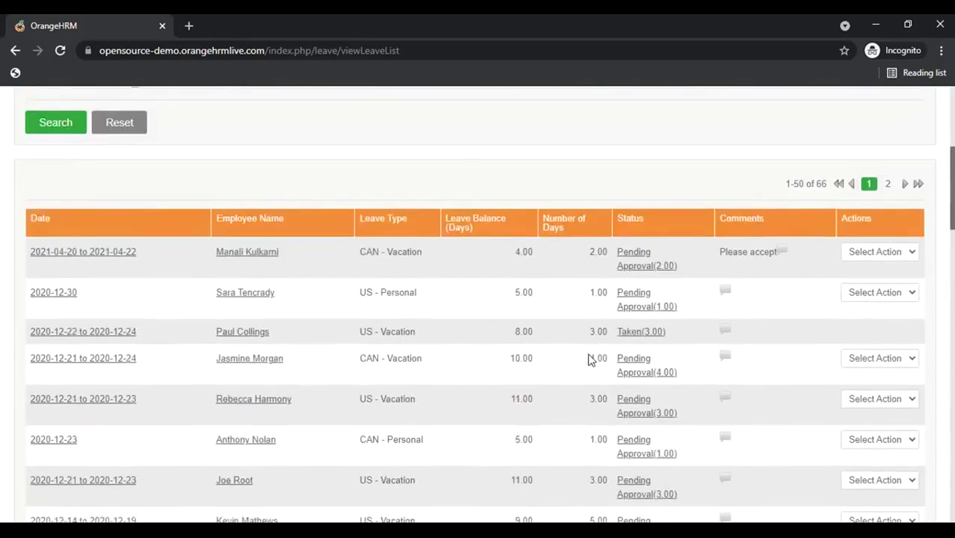
{"action": "scroll", "coordinate": [755, 417], "scroll_direction": "down", "scroll_amount": 2}
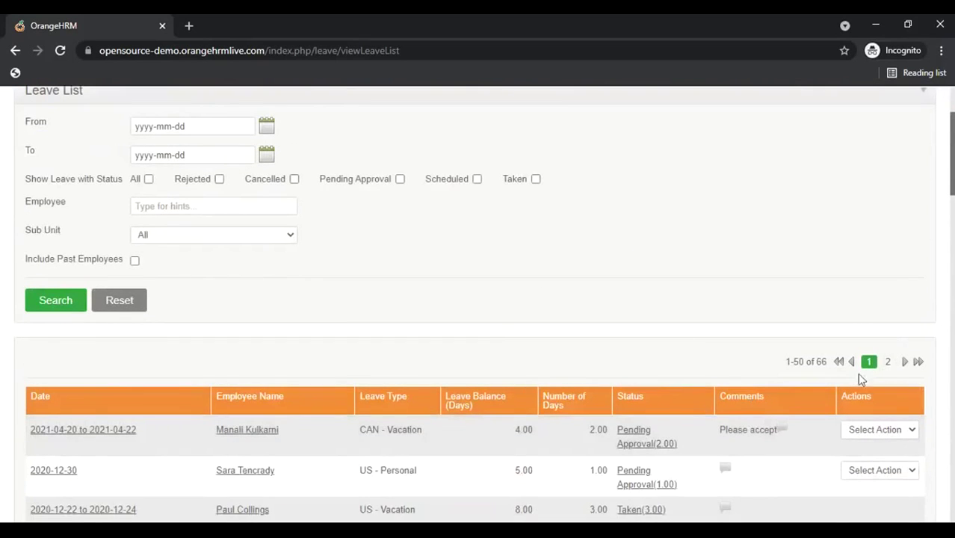
{"action": "left_click", "coordinate": [905, 362]}
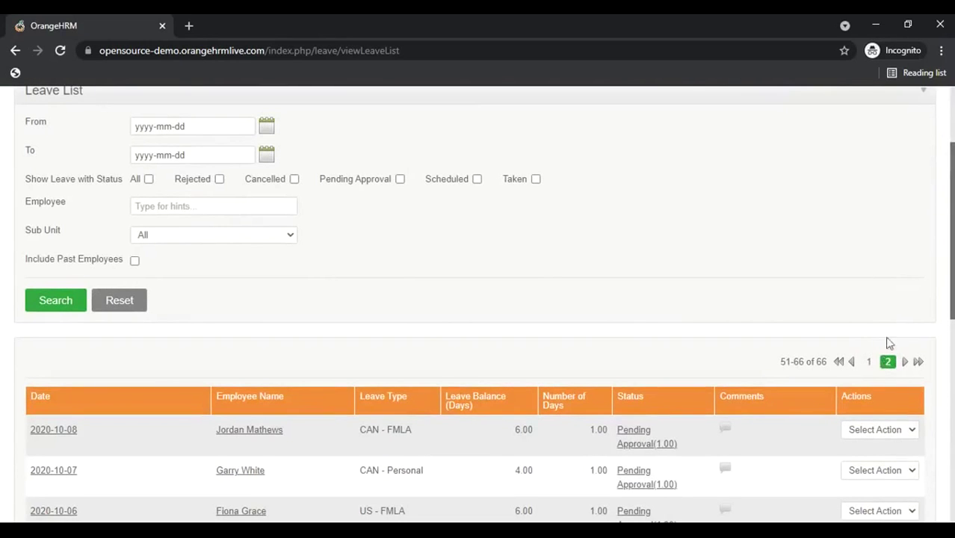
{"action": "left_click", "coordinate": [839, 362]}
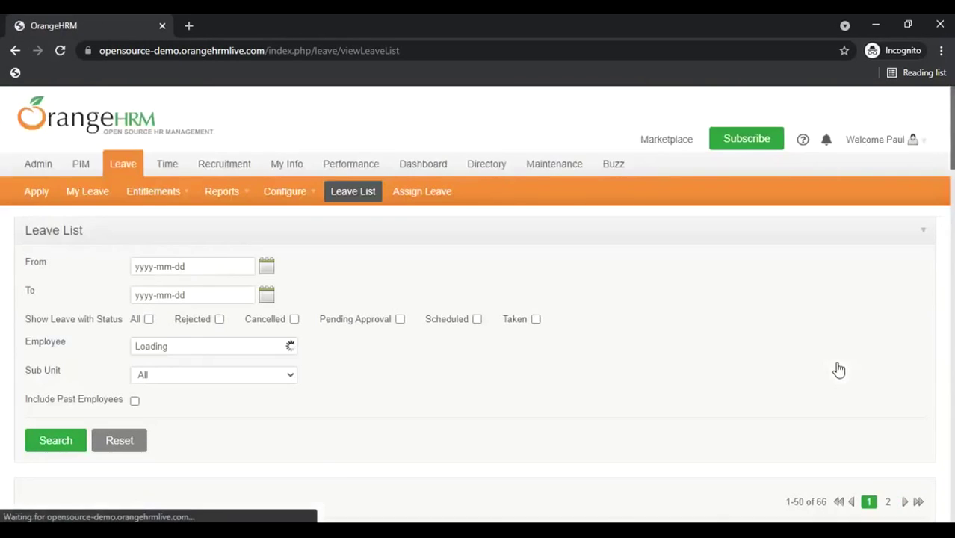
{"action": "scroll", "coordinate": [838, 449], "scroll_direction": "down", "scroll_amount": 3}
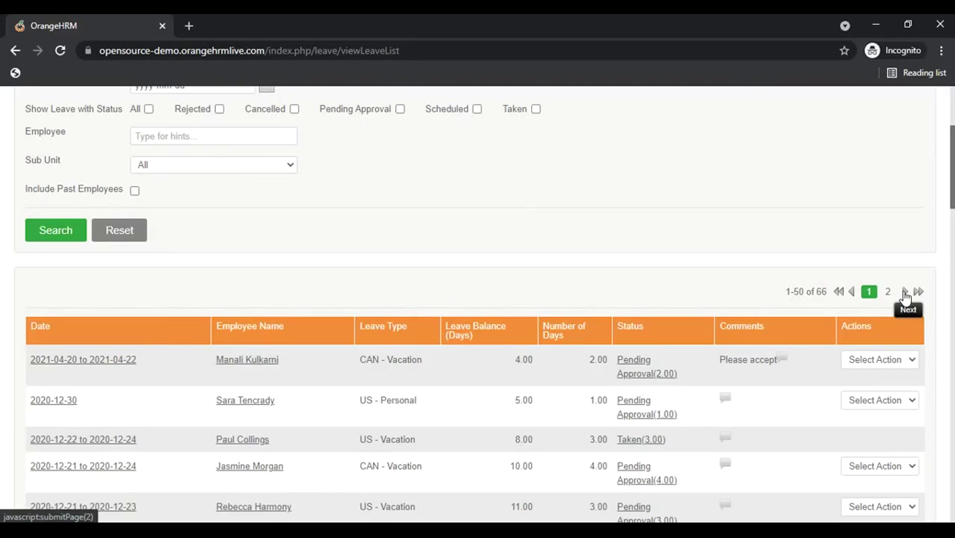
{"action": "left_click", "coordinate": [905, 292]}
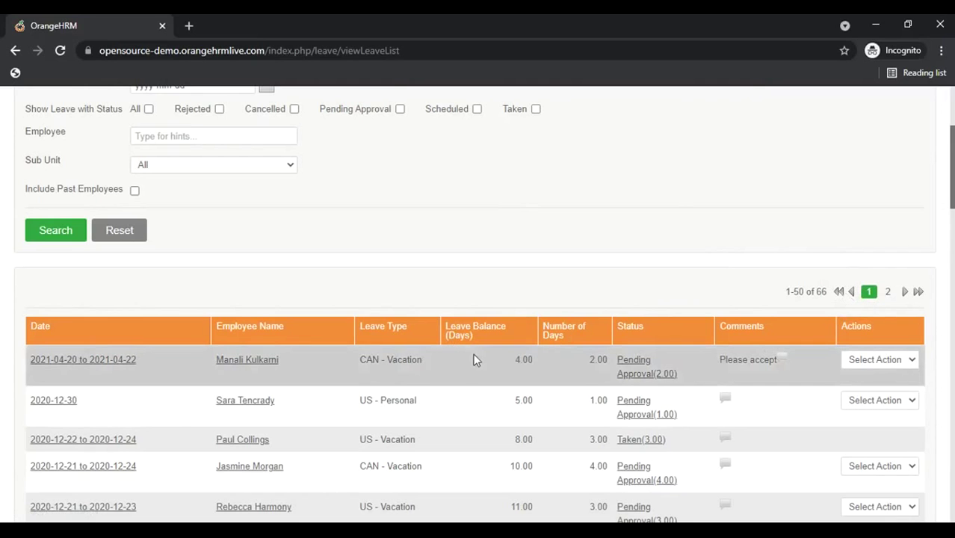
{"action": "scroll", "coordinate": [281, 299], "scroll_direction": "down", "scroll_amount": 2}
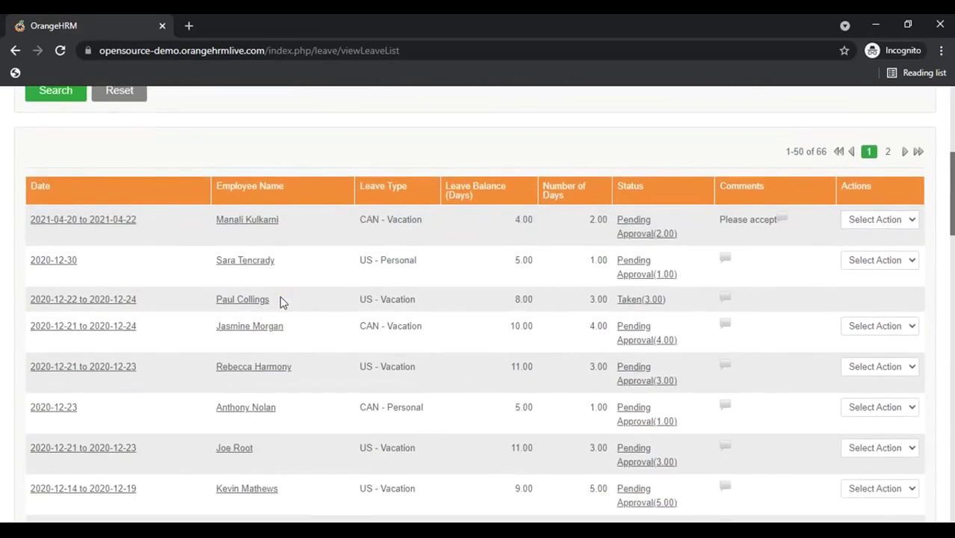
Go to Admin > Job > Job Titles and start adding a new job title
{"action": "scroll", "coordinate": [280, 299], "scroll_direction": "up", "scroll_amount": 3}
{"action": "scroll", "coordinate": [283, 301], "scroll_direction": "up", "scroll_amount": 2}
{"action": "scroll", "coordinate": [283, 301], "scroll_direction": "down", "scroll_amount": 9}
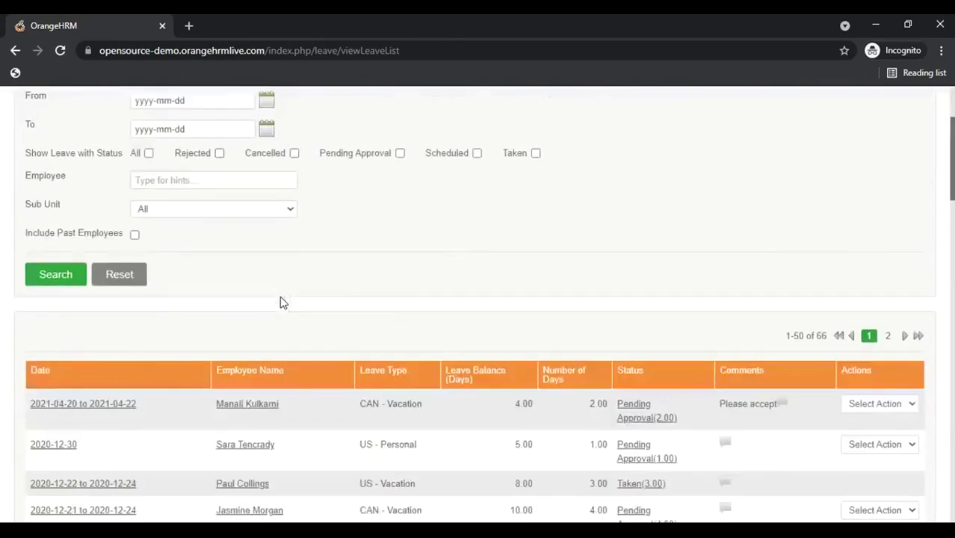
{"action": "scroll", "coordinate": [282, 299], "scroll_direction": "up", "scroll_amount": 10}
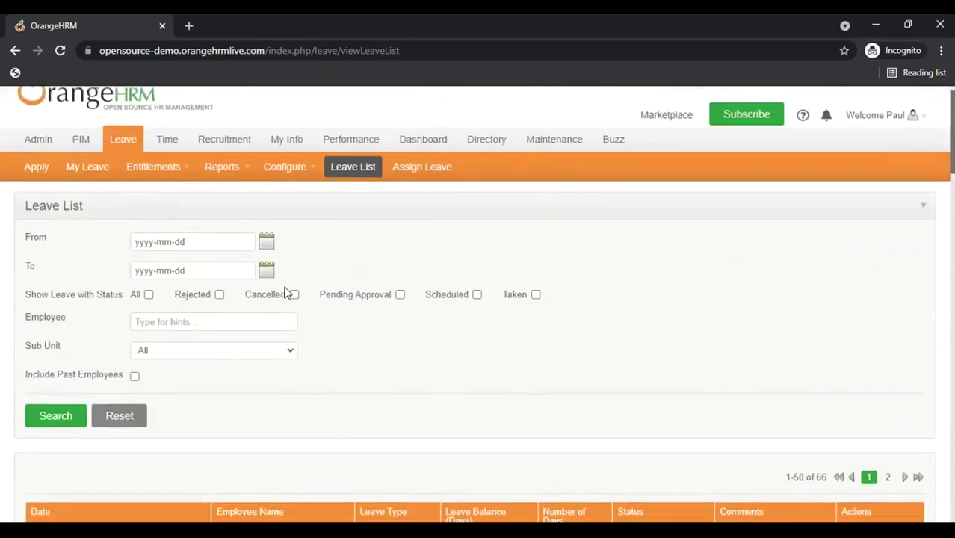
{"action": "mouse_move", "coordinate": [34, 178]}
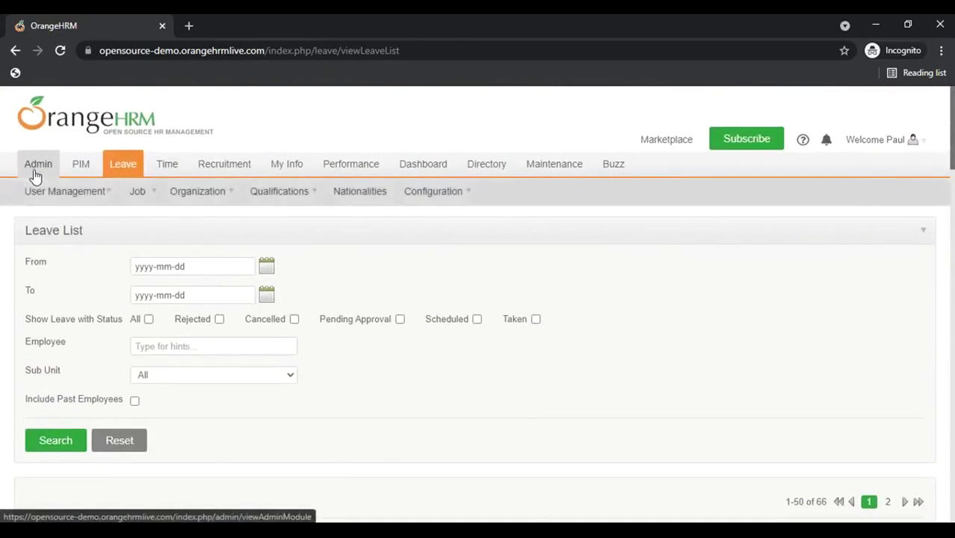
{"action": "mouse_move", "coordinate": [84, 194]}
{"action": "mouse_move", "coordinate": [133, 195]}
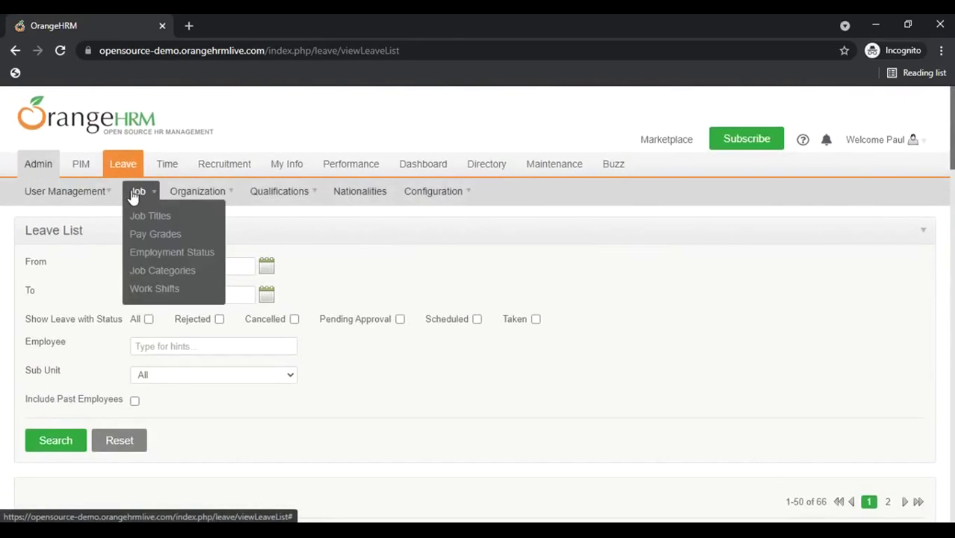
{"action": "left_click", "coordinate": [141, 216]}
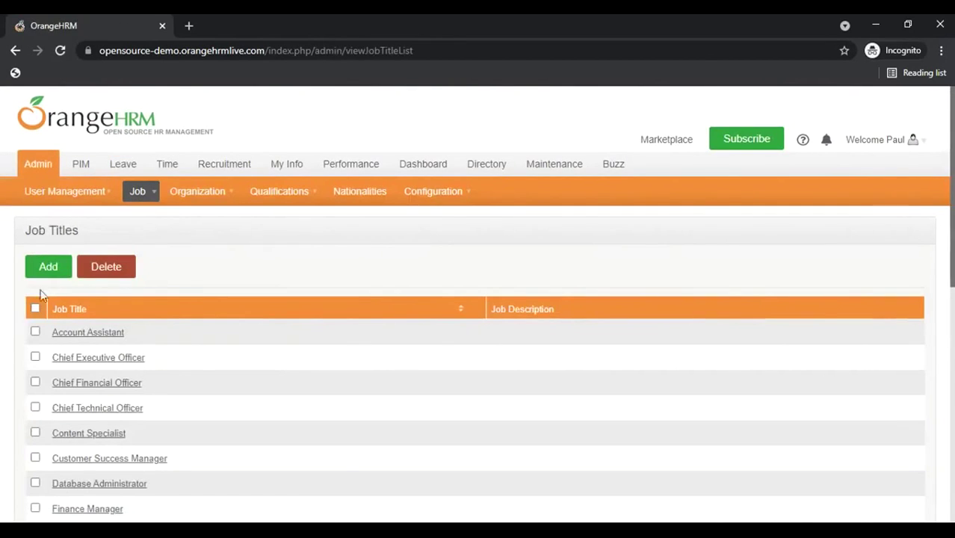
{"action": "left_click", "coordinate": [50, 268]}
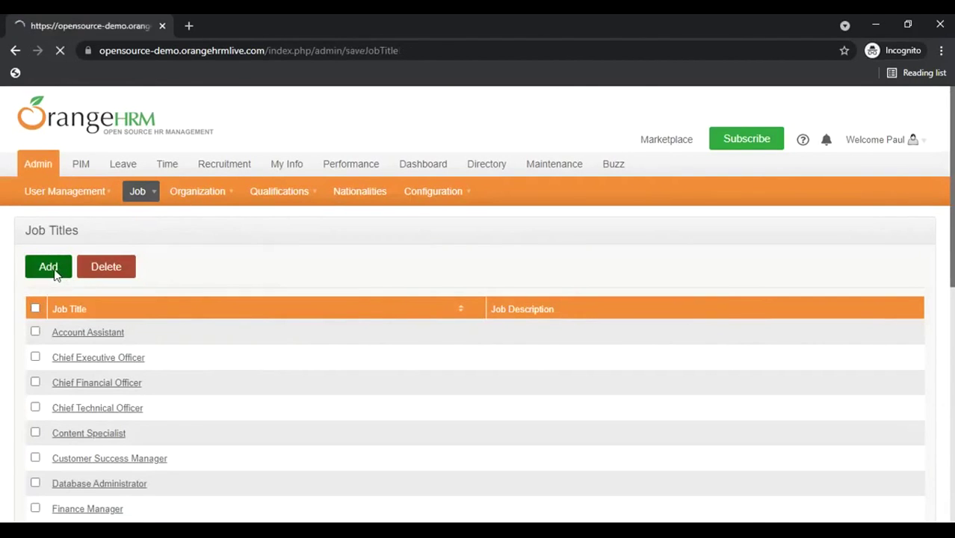
Save the empty Add Job Title form to trigger the Required error
{"action": "mouse_move", "coordinate": [131, 172]}
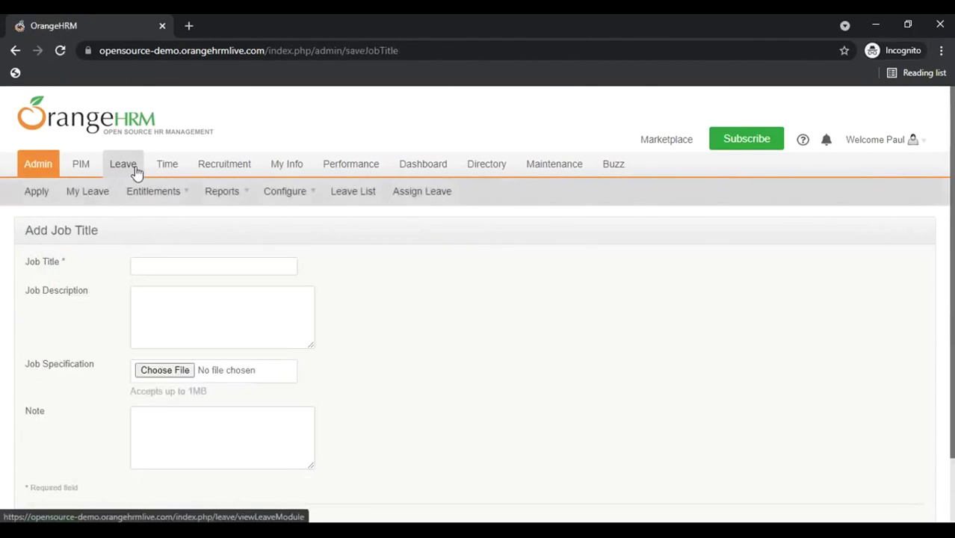
{"action": "mouse_move", "coordinate": [165, 160]}
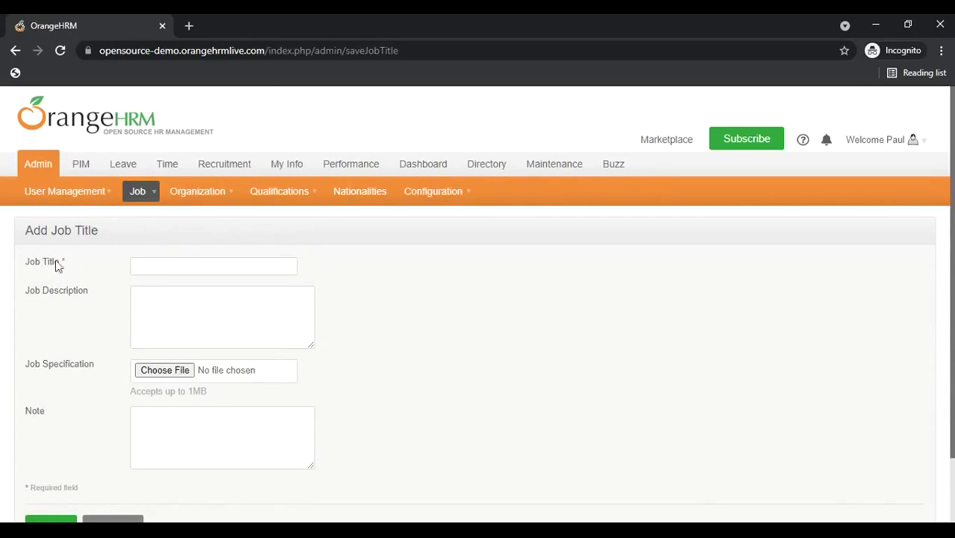
{"action": "scroll", "coordinate": [53, 424], "scroll_direction": "down", "scroll_amount": 1}
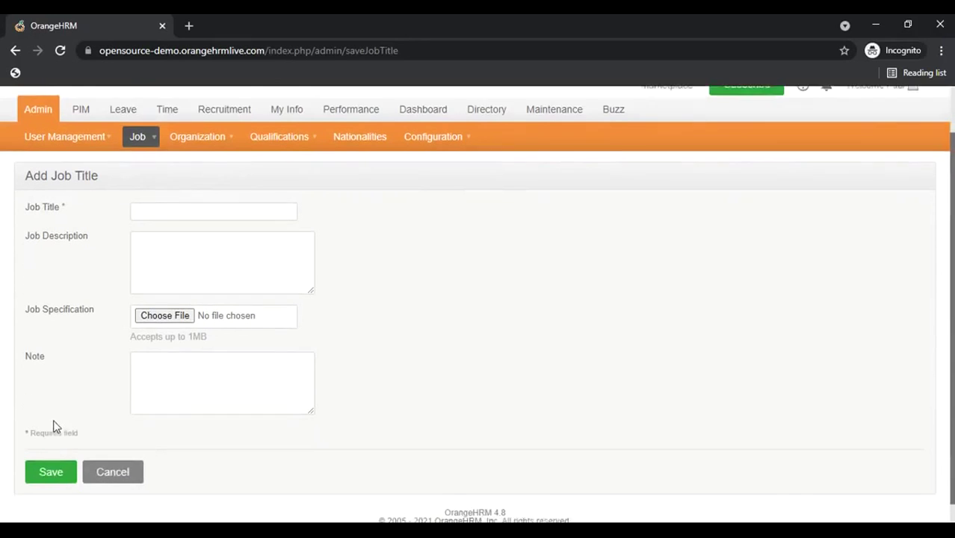
{"action": "left_click", "coordinate": [47, 455]}
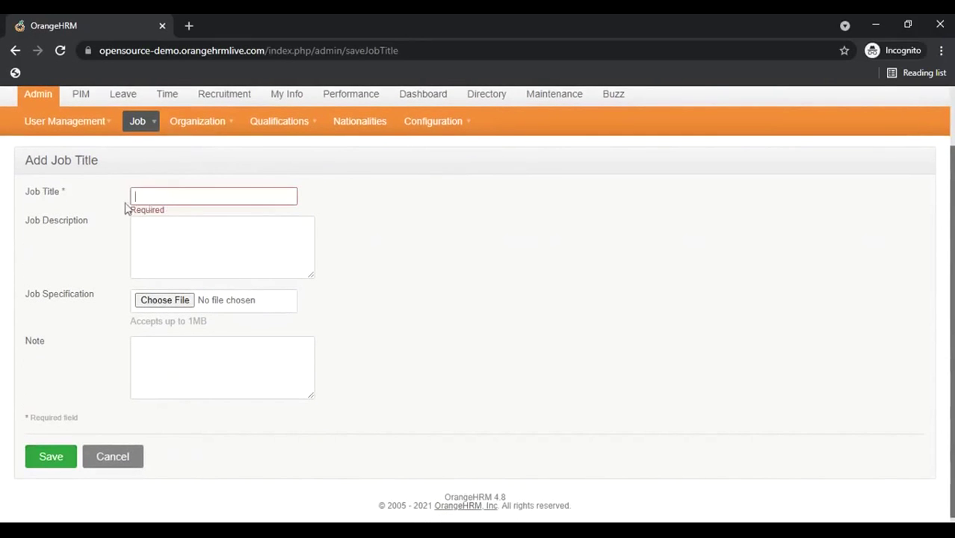
Enter job title 'sth' and description 'tyrtyrtytyfsdfsdf', resizing the description box
{"action": "left_click", "coordinate": [171, 193]}
{"action": "type", "text": "sth"}
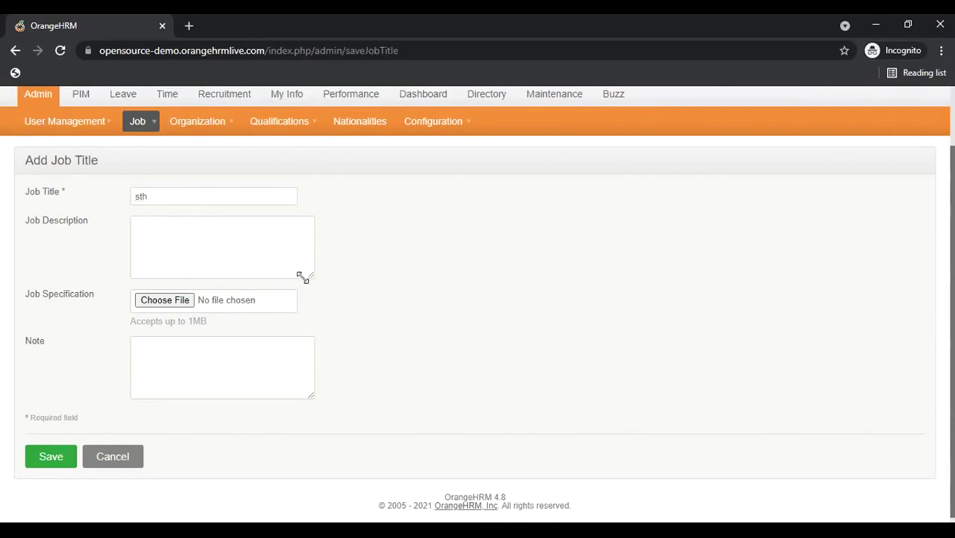
{"action": "left_click_drag", "start_coordinate": [309, 274], "coordinate": [151, 265]}
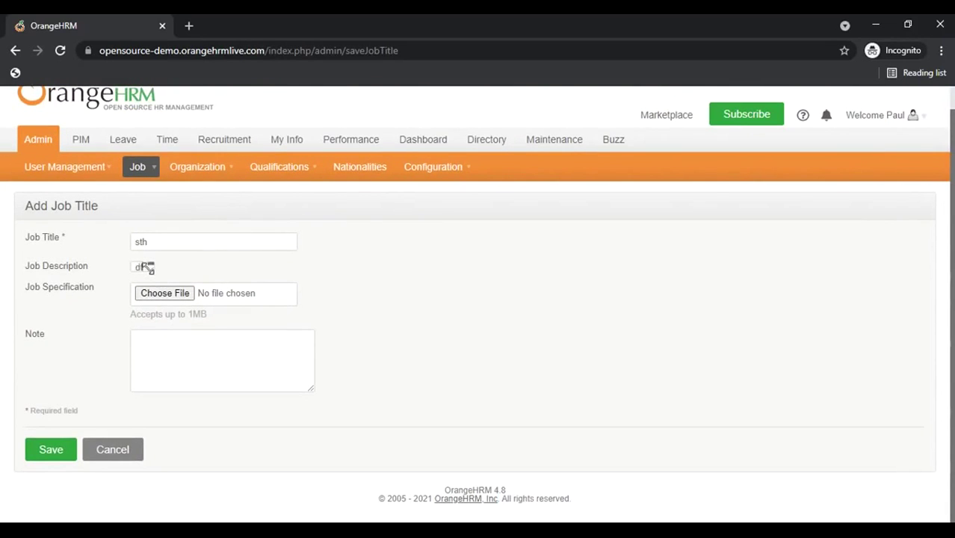
{"action": "left_click_drag", "start_coordinate": [150, 266], "coordinate": [272, 333]}
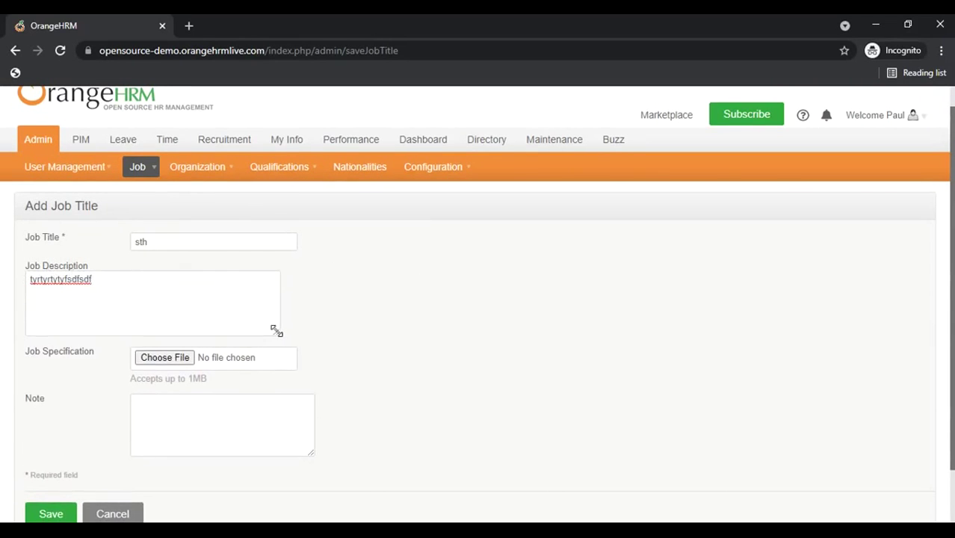
{"action": "left_click_drag", "start_coordinate": [275, 331], "coordinate": [168, 312]}
{"action": "scroll", "coordinate": [95, 293], "scroll_direction": "down", "scroll_amount": 1}
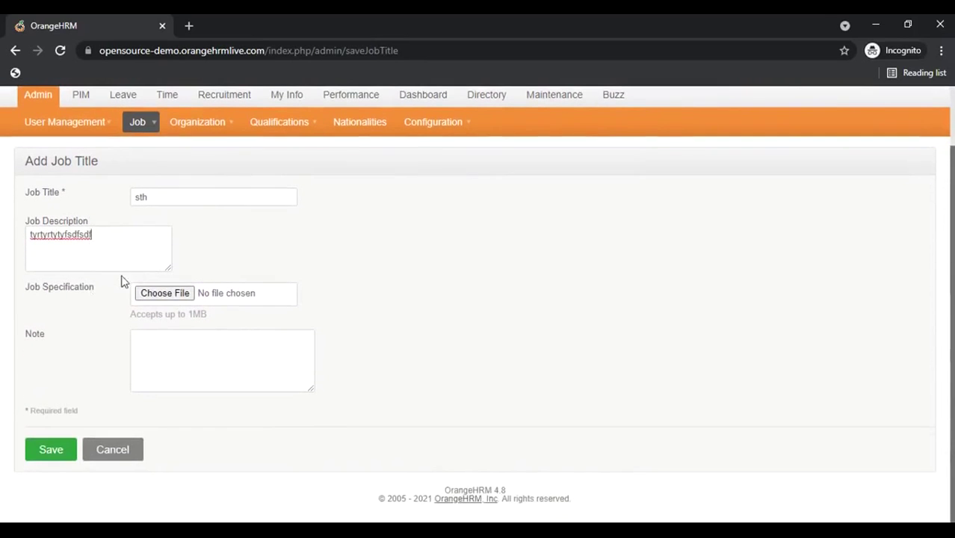
Append 'ddfgdfgdfgdfgdgdfgdfg' to the sth job title's description
{"action": "left_click_drag", "start_coordinate": [166, 272], "coordinate": [129, 277]}
{"action": "left_click", "coordinate": [107, 251]}
{"action": "type", "text": "ddfgdfgdfgdfgdgdfgdfg"}
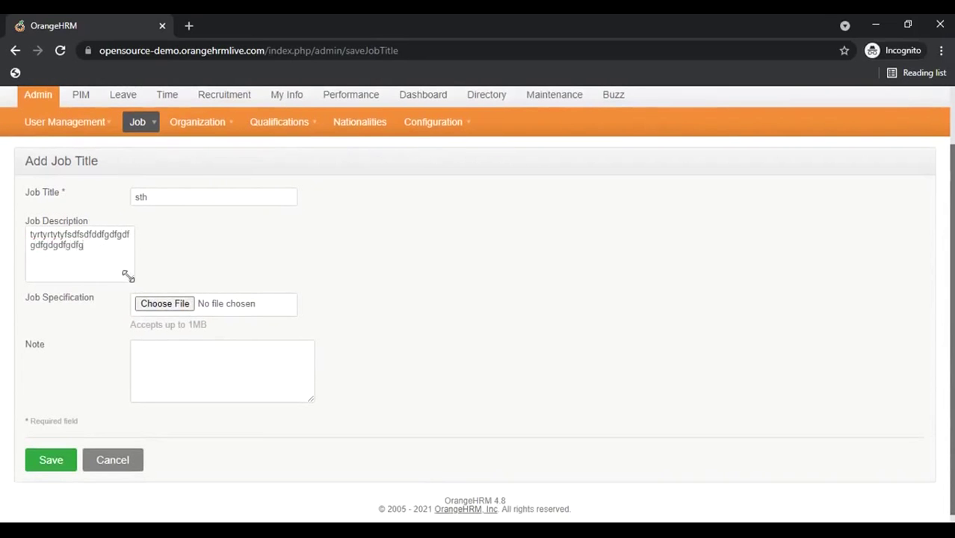
Shrink, widen and shrink the description box, then select and clear form text
{"action": "left_click_drag", "start_coordinate": [128, 277], "coordinate": [108, 267]}
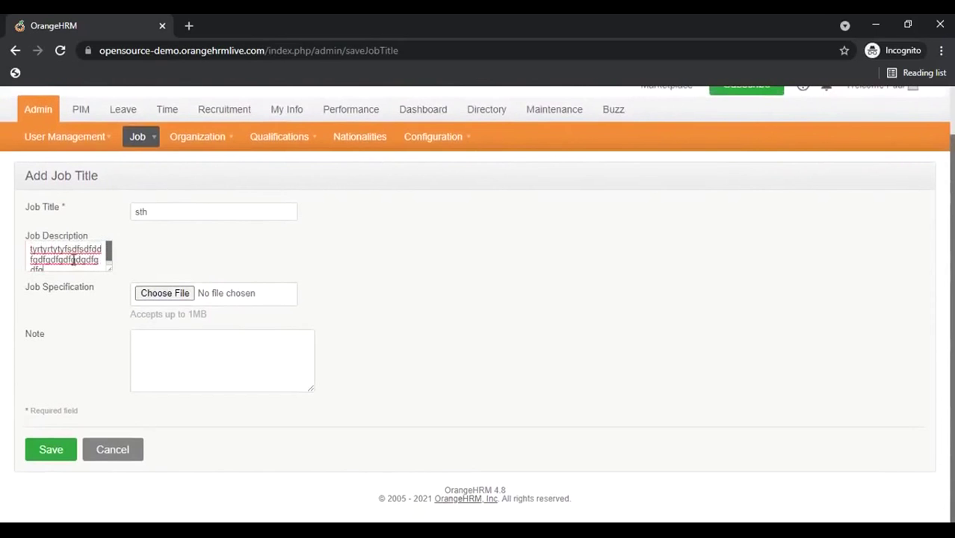
{"action": "scroll", "coordinate": [78, 256], "scroll_direction": "down", "scroll_amount": 1}
{"action": "left_click_drag", "start_coordinate": [105, 267], "coordinate": [185, 299]}
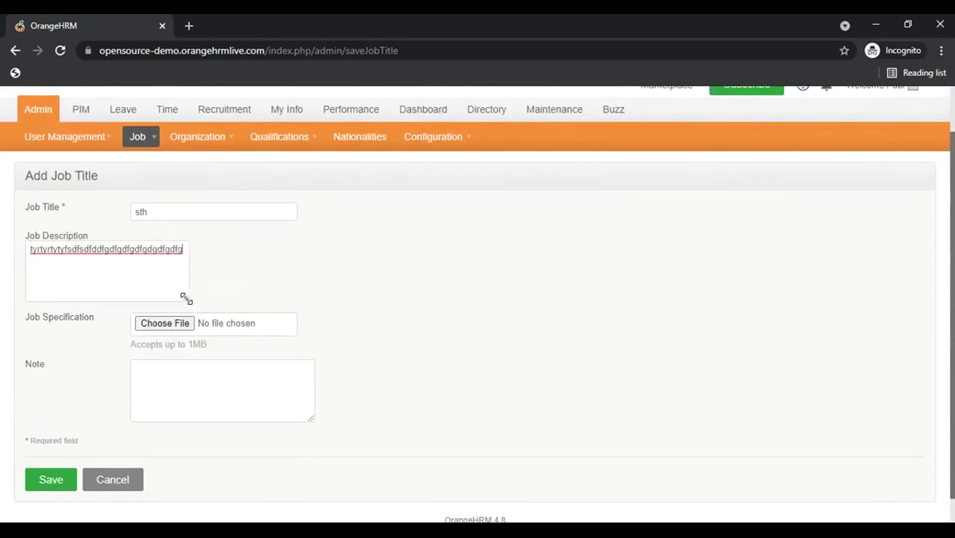
{"action": "left_click_drag", "start_coordinate": [183, 297], "coordinate": [153, 284]}
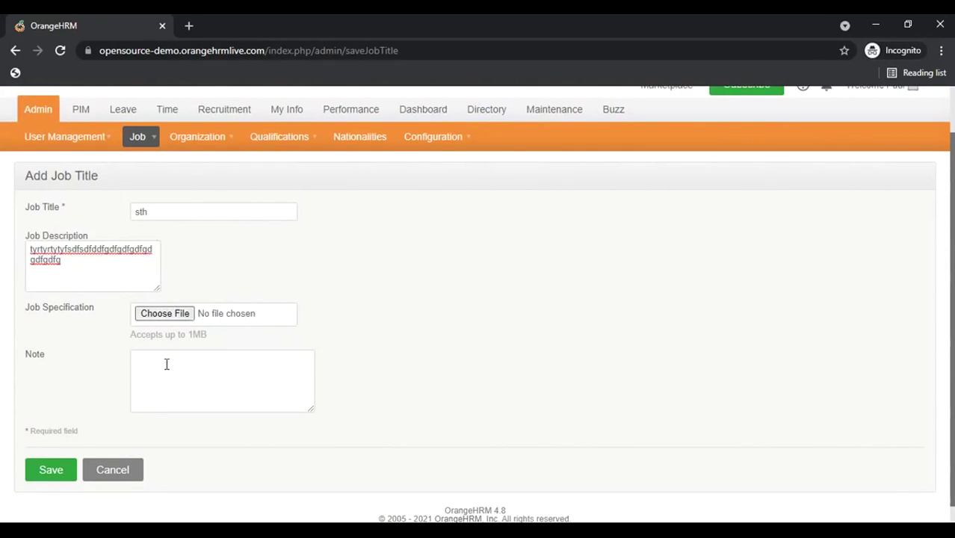
{"action": "left_click_drag", "start_coordinate": [218, 339], "coordinate": [243, 341]}
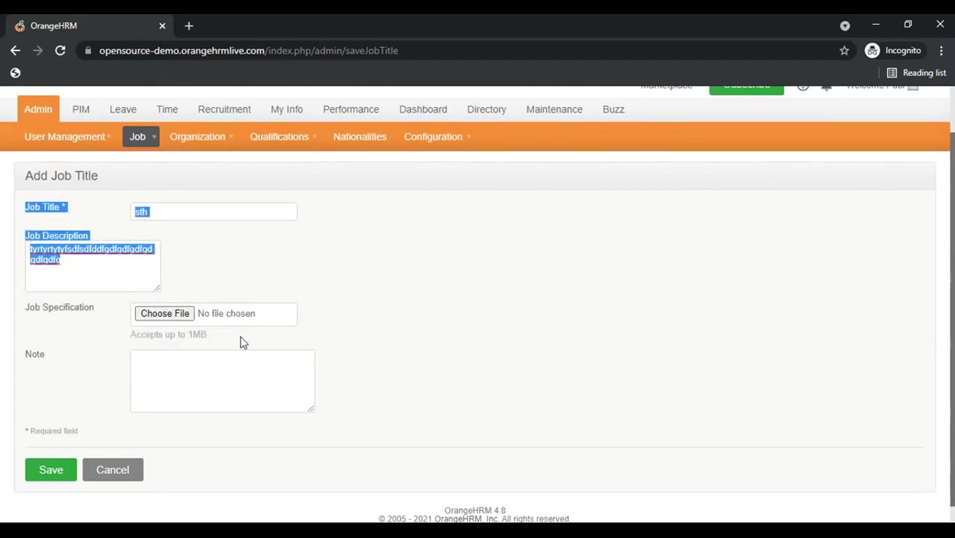
{"action": "left_click", "coordinate": [203, 356]}
Save the sth job title and find it between Software Engineer and Support Specialist
{"action": "left_click", "coordinate": [50, 472]}
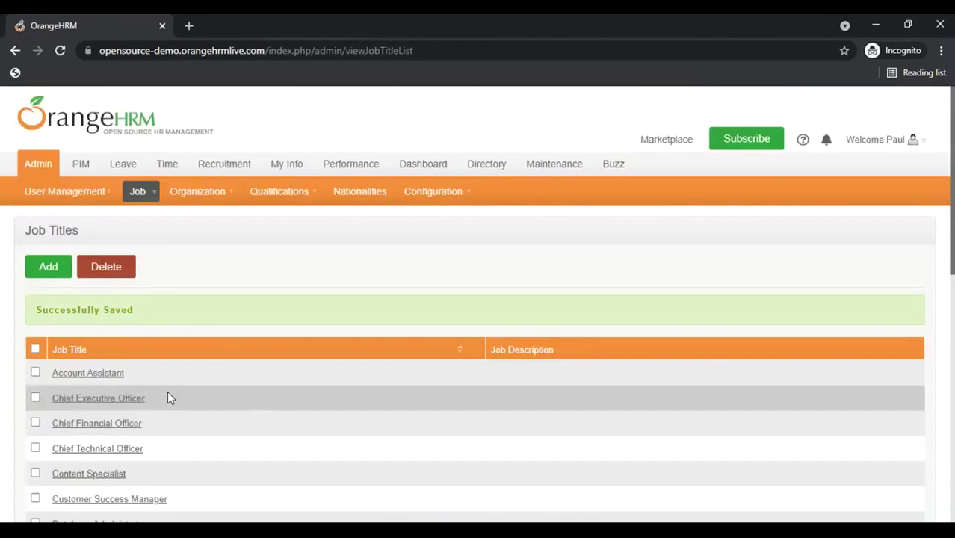
{"action": "scroll", "coordinate": [239, 349], "scroll_direction": "down", "scroll_amount": 1}
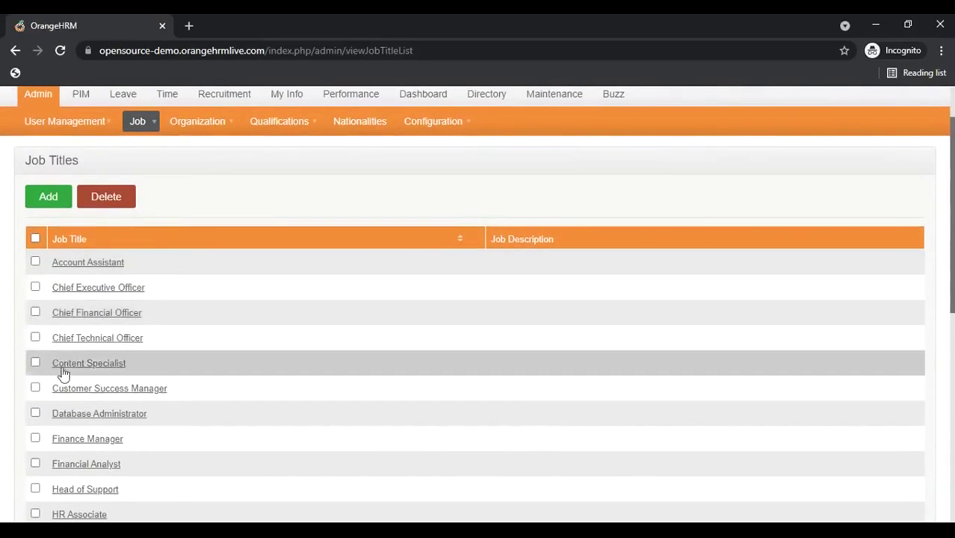
{"action": "scroll", "coordinate": [92, 400], "scroll_direction": "down", "scroll_amount": 1}
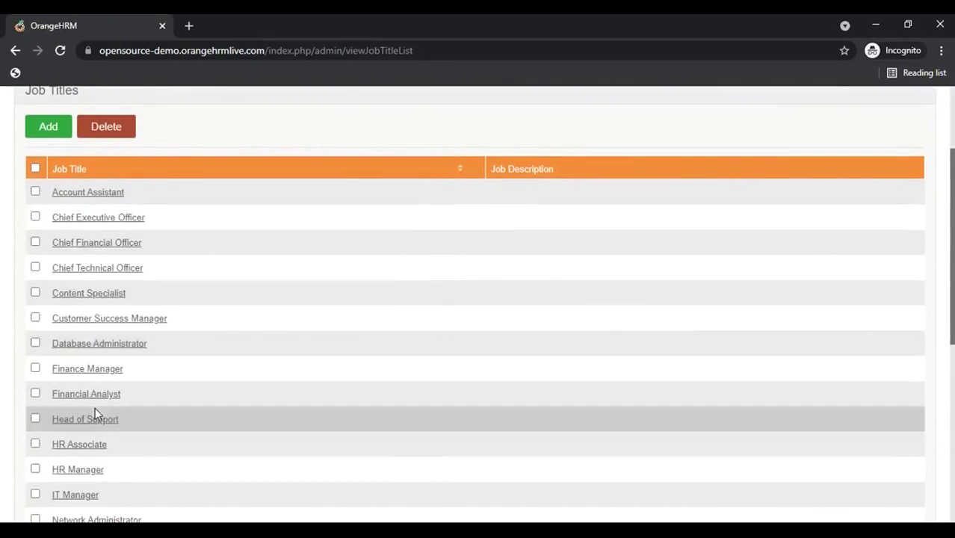
{"action": "scroll", "coordinate": [95, 413], "scroll_direction": "down", "scroll_amount": 5}
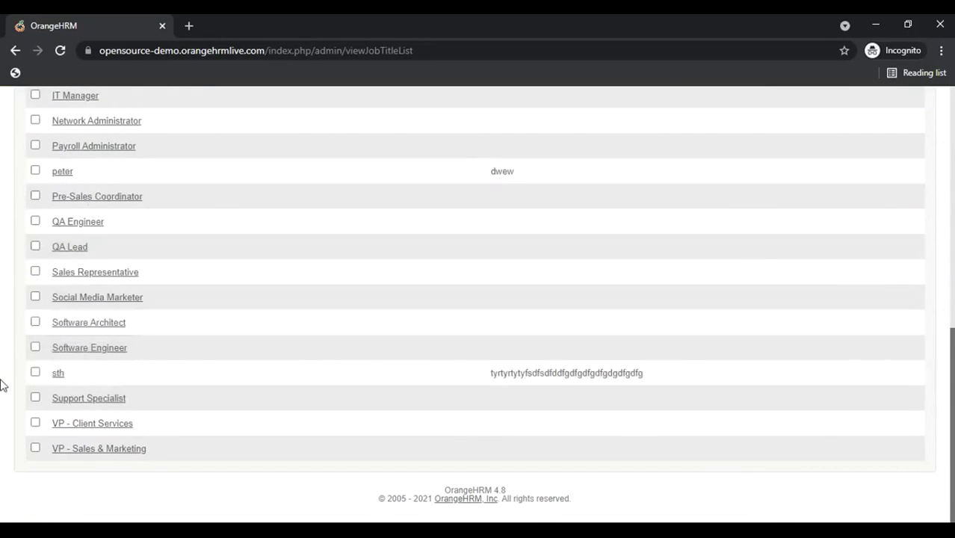
{"action": "scroll", "coordinate": [64, 394], "scroll_direction": "up", "scroll_amount": 3}
{"action": "scroll", "coordinate": [64, 395], "scroll_direction": "up", "scroll_amount": 3}
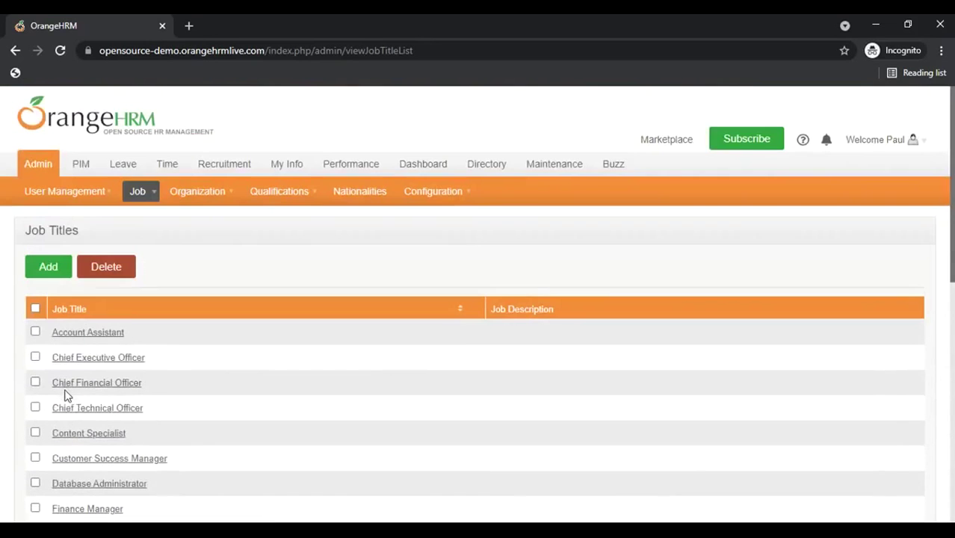
{"action": "scroll", "coordinate": [117, 430], "scroll_direction": "down", "scroll_amount": 3}
{"action": "scroll", "coordinate": [106, 428], "scroll_direction": "down", "scroll_amount": 2}
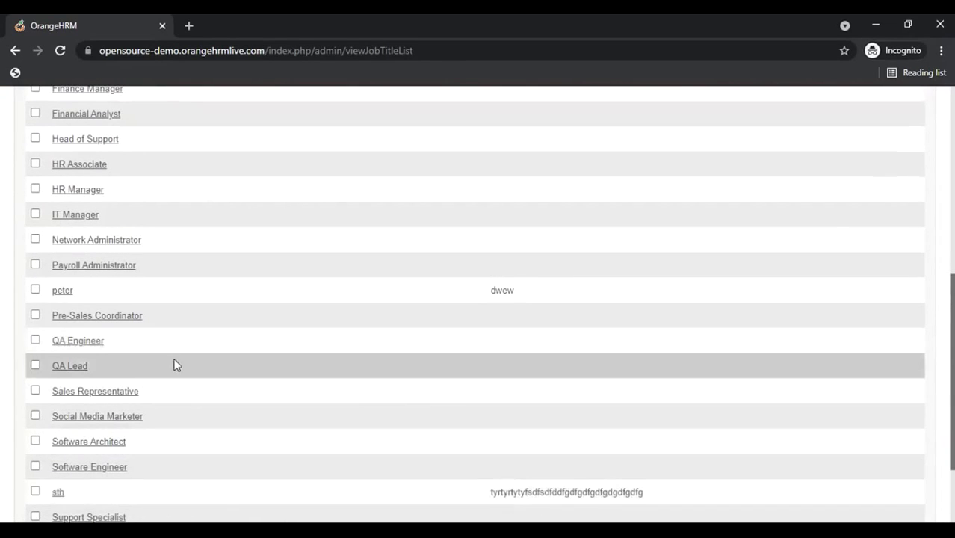
{"action": "scroll", "coordinate": [175, 364], "scroll_direction": "up", "scroll_amount": 5}
{"action": "scroll", "coordinate": [156, 361], "scroll_direction": "down", "scroll_amount": 6}
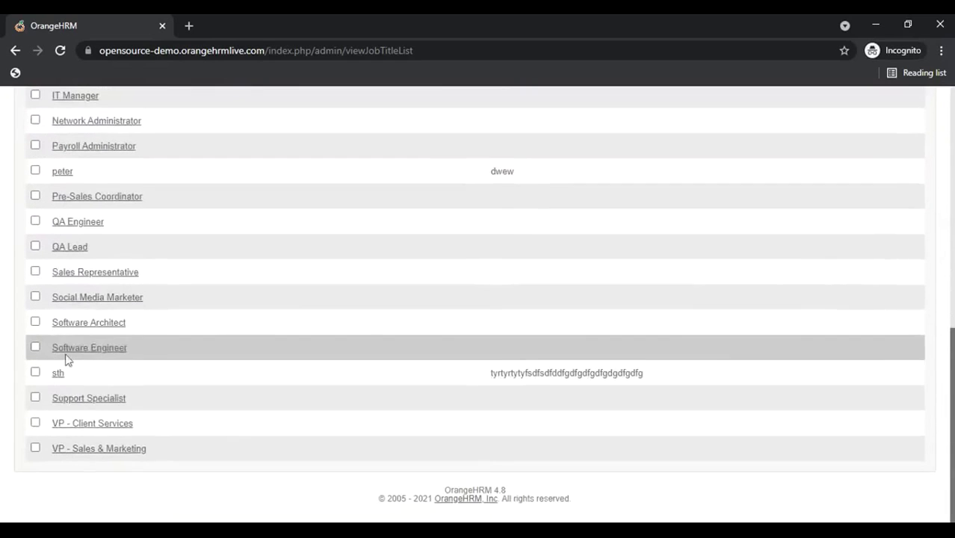
Tick the sth row, delete it, confirm 'Delete records?', and verify the list no longer has it
{"action": "left_click", "coordinate": [34, 372]}
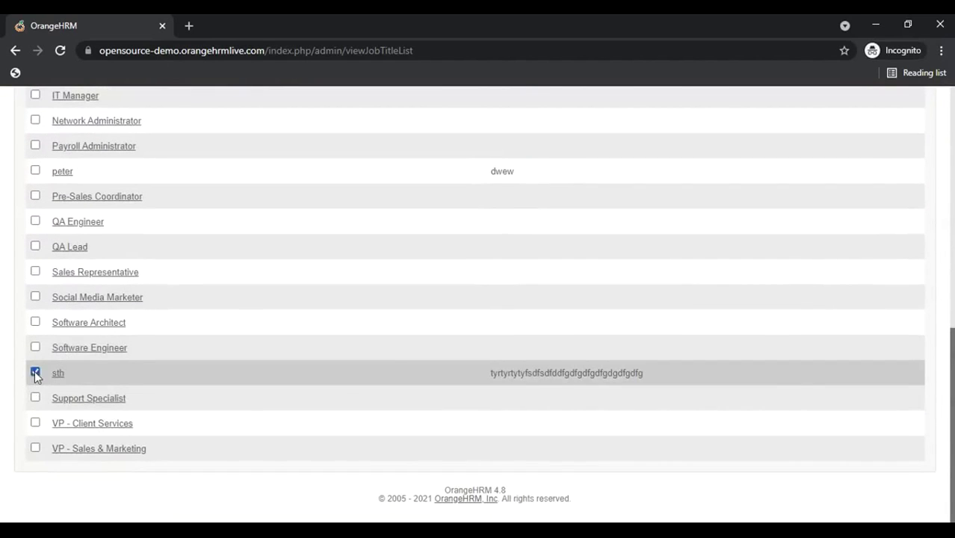
{"action": "scroll", "coordinate": [45, 350], "scroll_direction": "up", "scroll_amount": 5}
{"action": "left_click", "coordinate": [120, 152]}
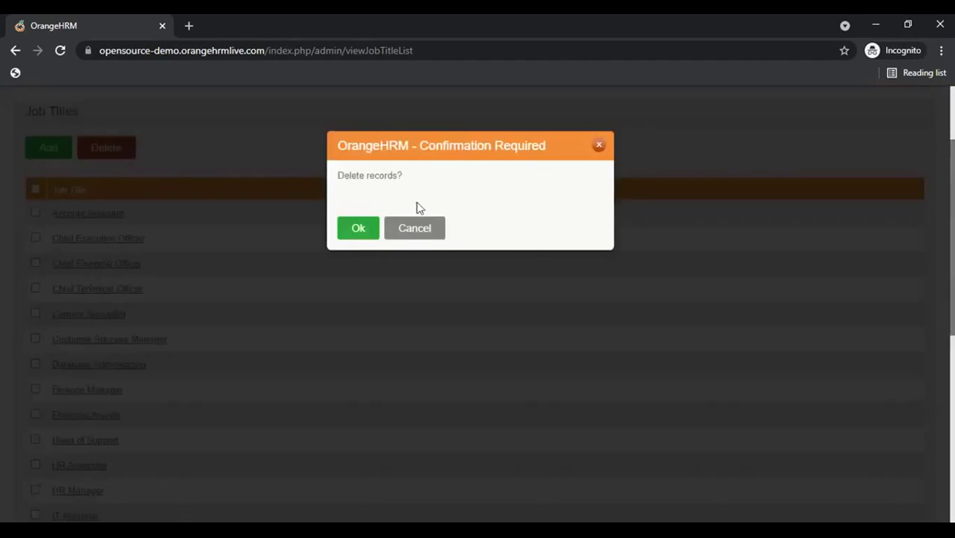
{"action": "left_click", "coordinate": [345, 229]}
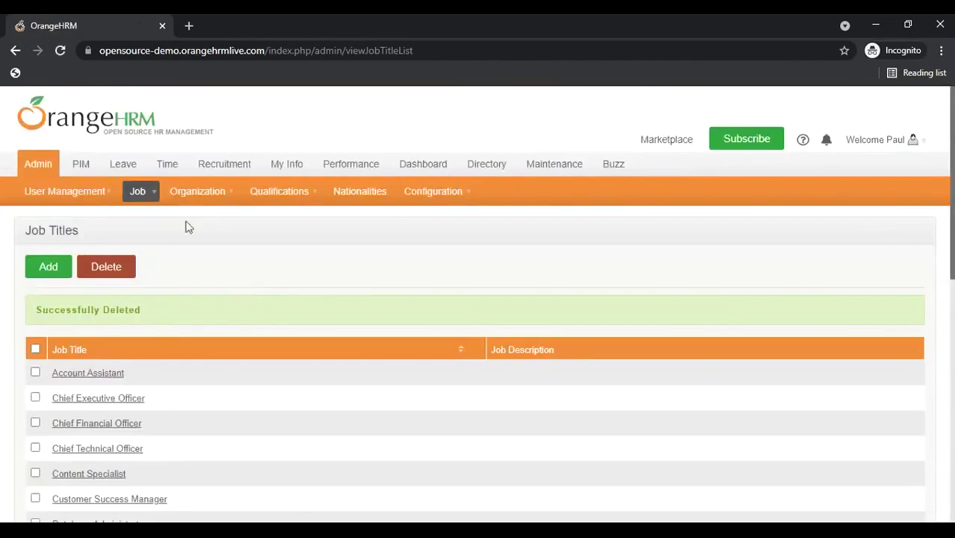
{"action": "scroll", "coordinate": [142, 434], "scroll_direction": "down", "scroll_amount": 4}
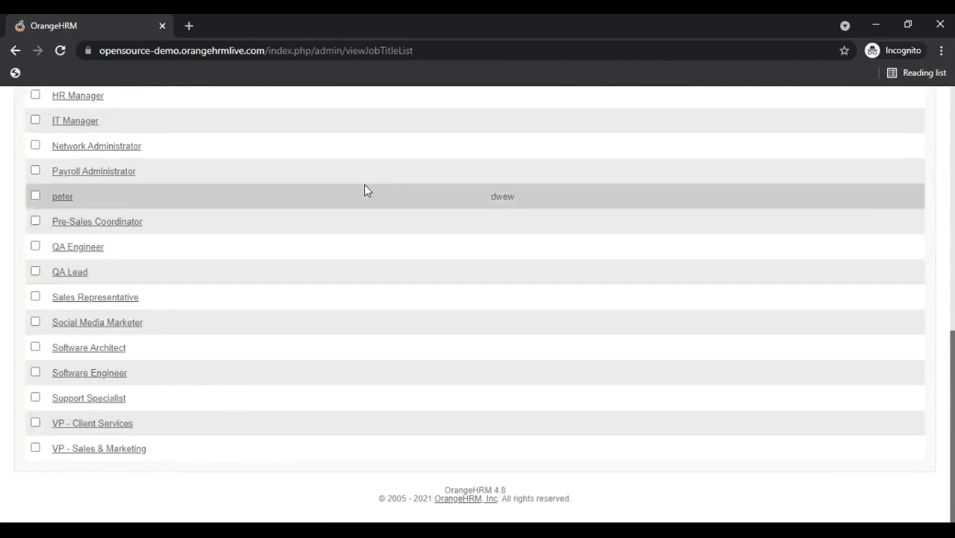
{"action": "scroll", "coordinate": [235, 210], "scroll_direction": "up", "scroll_amount": 8}
{"action": "scroll", "coordinate": [236, 212], "scroll_direction": "up", "scroll_amount": 1}
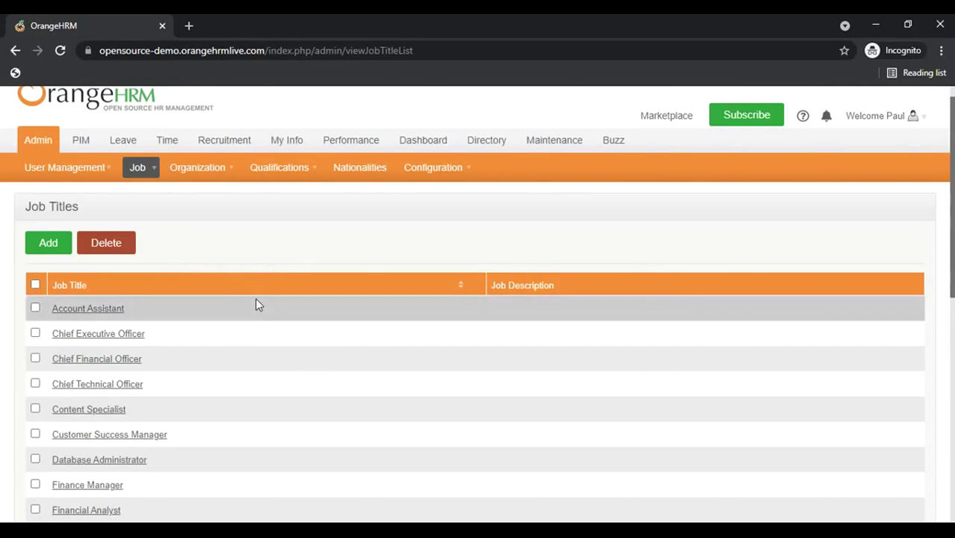
Open Chrome DevTools on the Job Titles page via Inspect
{"action": "mouse_move", "coordinate": [348, 187]}
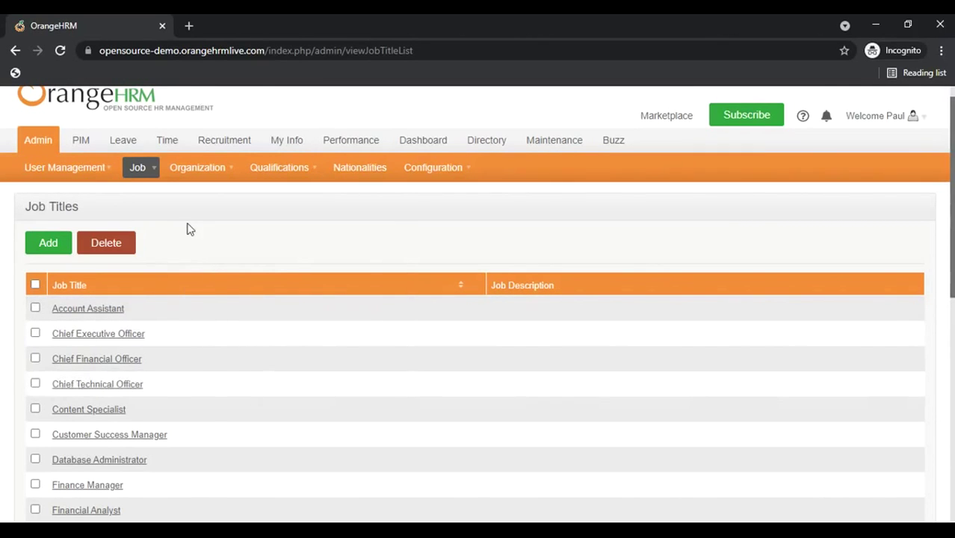
{"action": "right_click", "coordinate": [188, 226]}
{"action": "left_click", "coordinate": [227, 415]}
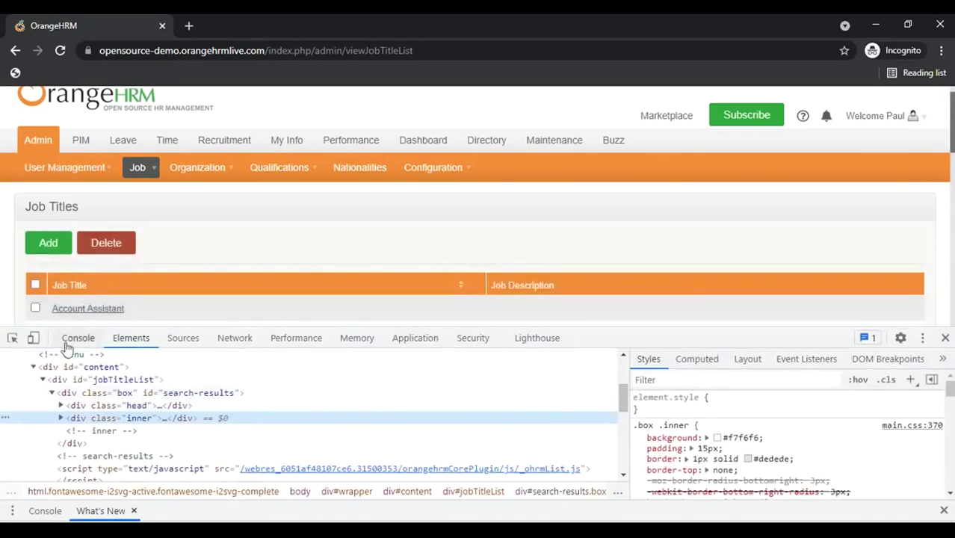
Enter 'debugger' at the Console prompt, then start adding a new job title
{"action": "left_click", "coordinate": [78, 340]}
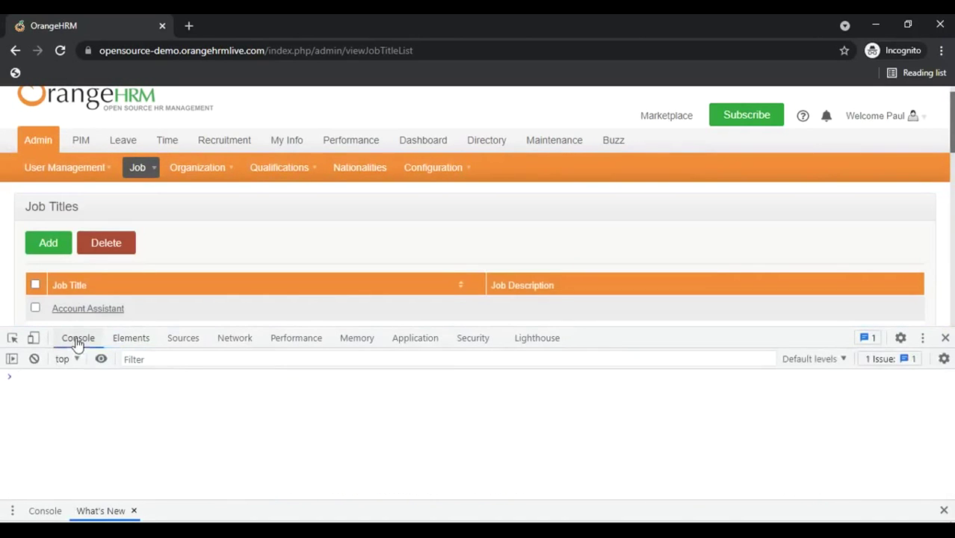
{"action": "type", "text": "debug"}
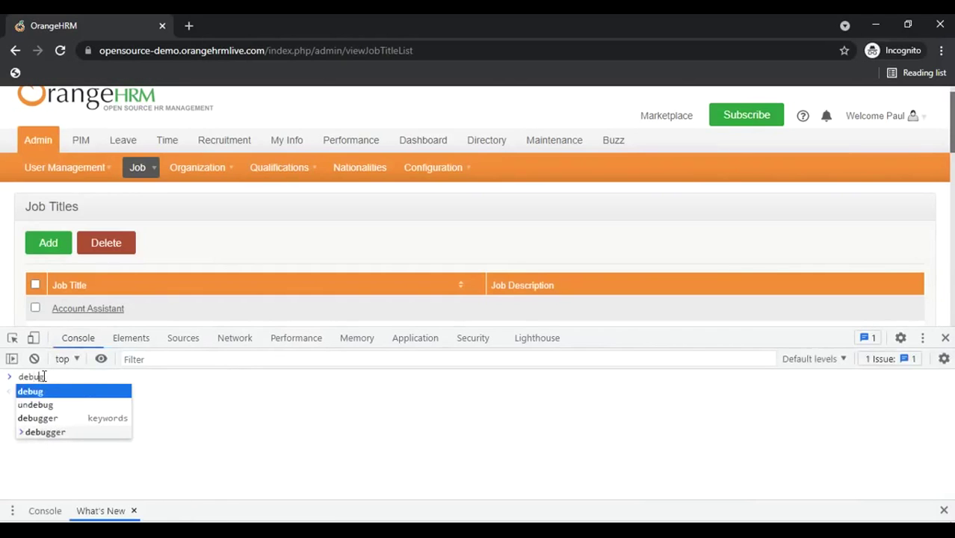
{"action": "left_click", "coordinate": [49, 436]}
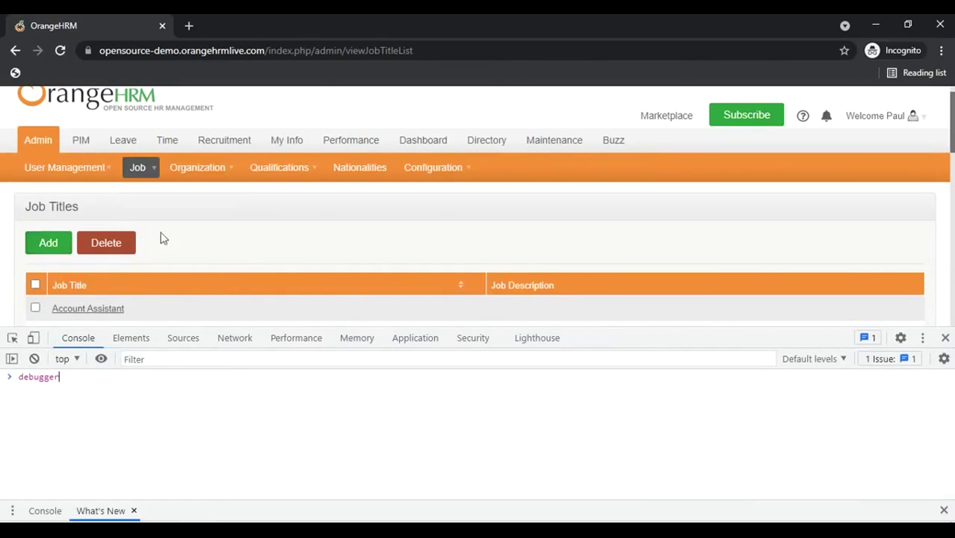
{"action": "left_click", "coordinate": [41, 248]}
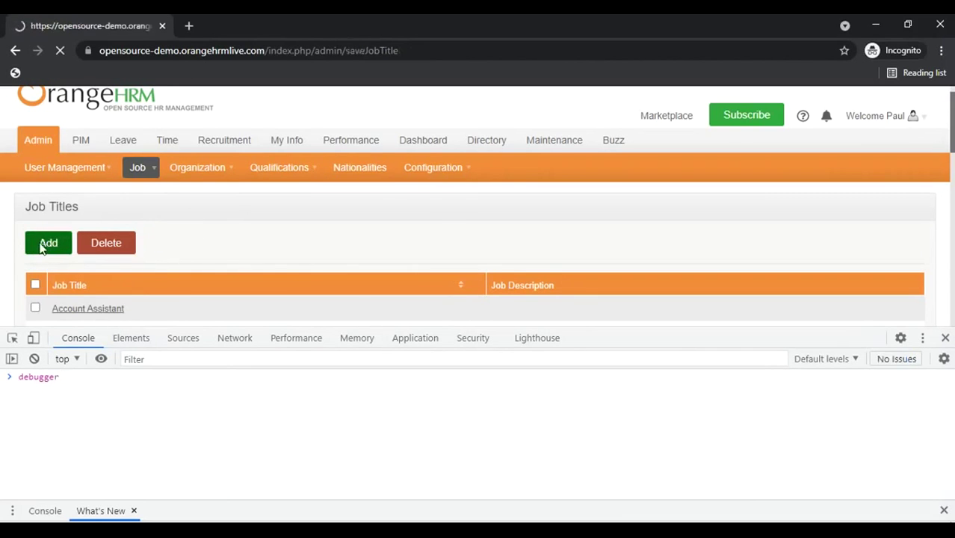
Save new job title 'rteetert' and run debugger to freeze the Successfully Saved message
{"action": "type", "text": "rteetert"}
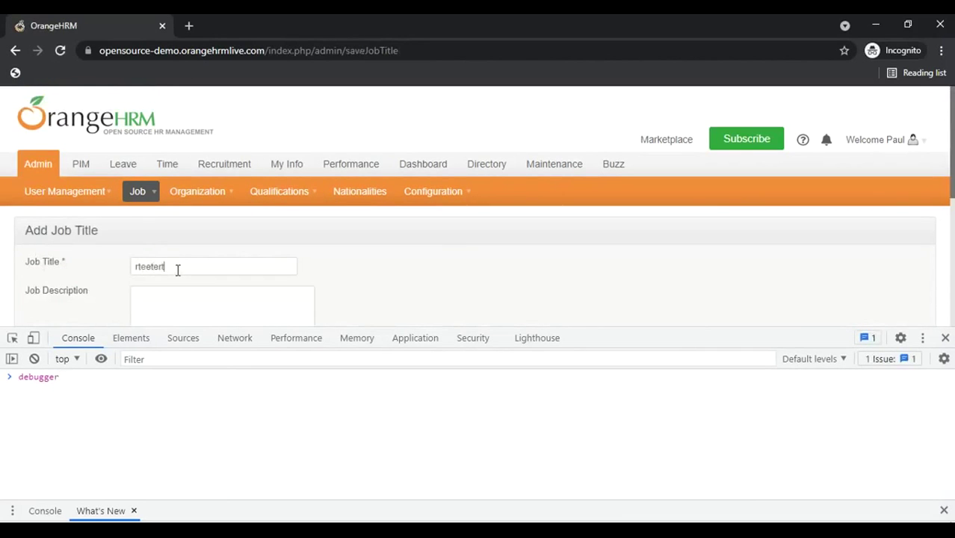
{"action": "scroll", "coordinate": [158, 277], "scroll_direction": "down", "scroll_amount": 2}
{"action": "scroll", "coordinate": [150, 277], "scroll_direction": "down", "scroll_amount": 2}
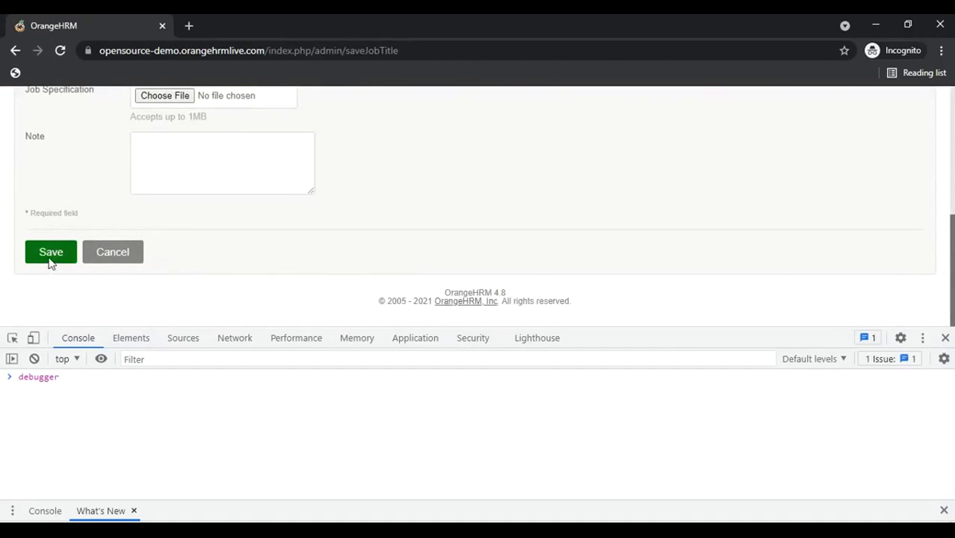
{"action": "right_click", "coordinate": [43, 294]}
{"action": "left_click", "coordinate": [30, 281]}
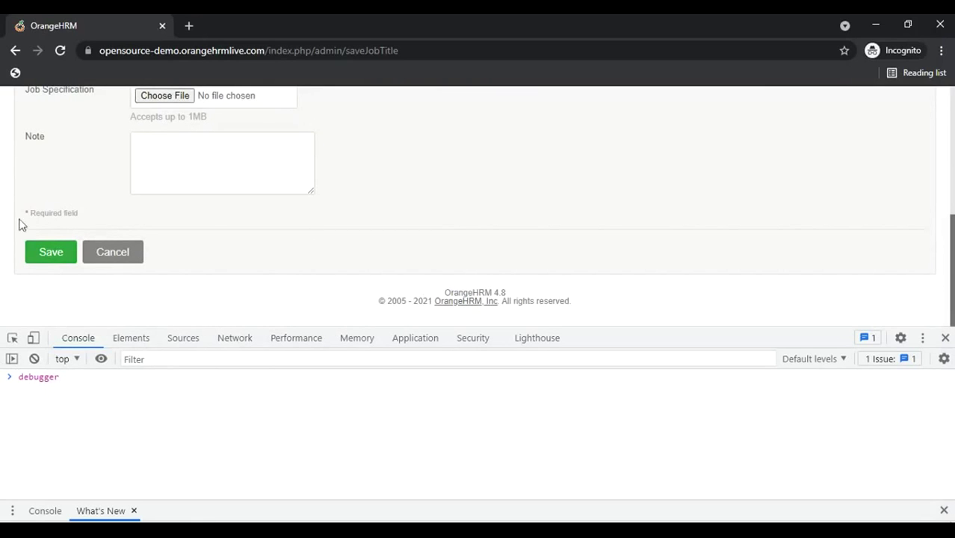
{"action": "left_click", "coordinate": [49, 253]}
{"action": "key", "text": "Return"}
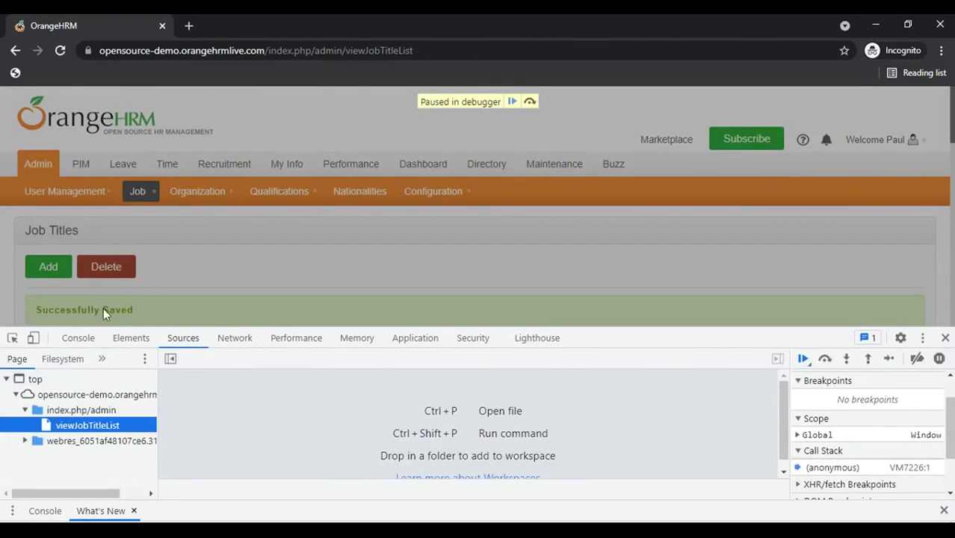
In the Elements panel, pick the Successfully Saved banner element on the page
{"action": "left_click", "coordinate": [135, 341]}
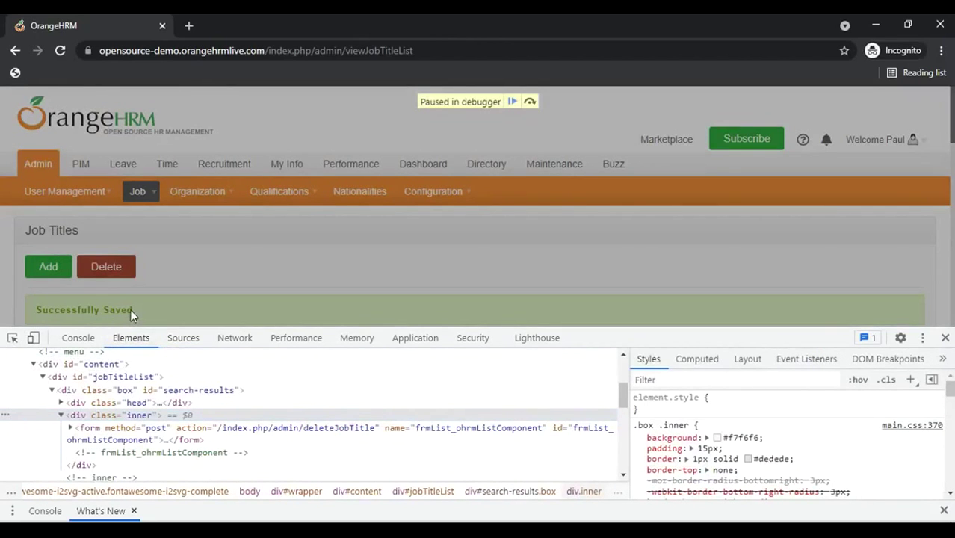
{"action": "left_click", "coordinate": [12, 338]}
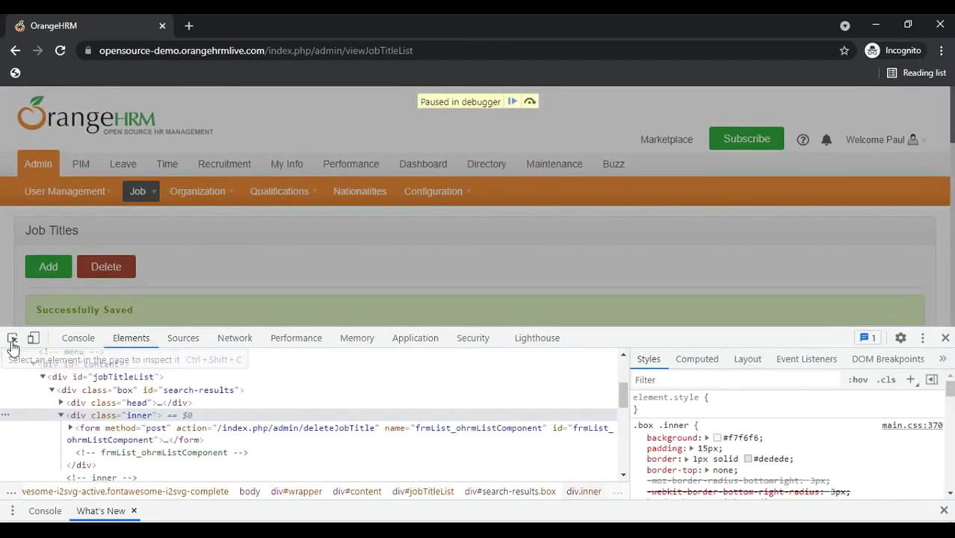
{"action": "left_click", "coordinate": [94, 310]}
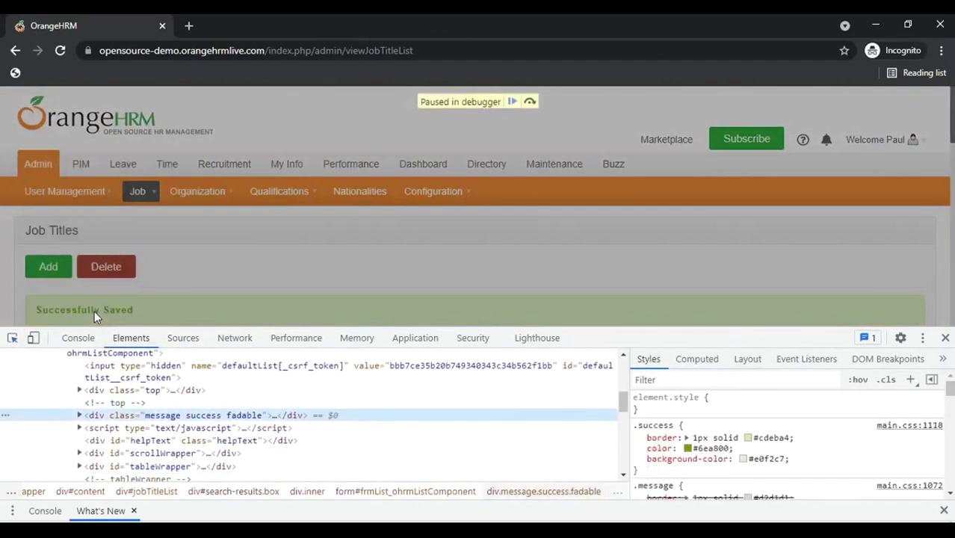
{"action": "key", "text": "F8"}
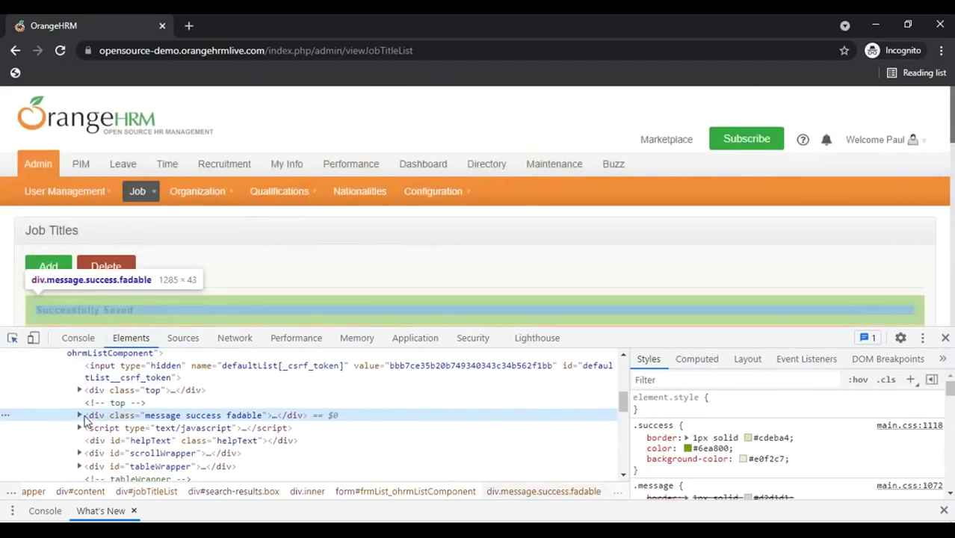
Expand the banner's div and select its text node, toggling pause with F8, then resume
{"action": "left_click", "coordinate": [79, 415]}
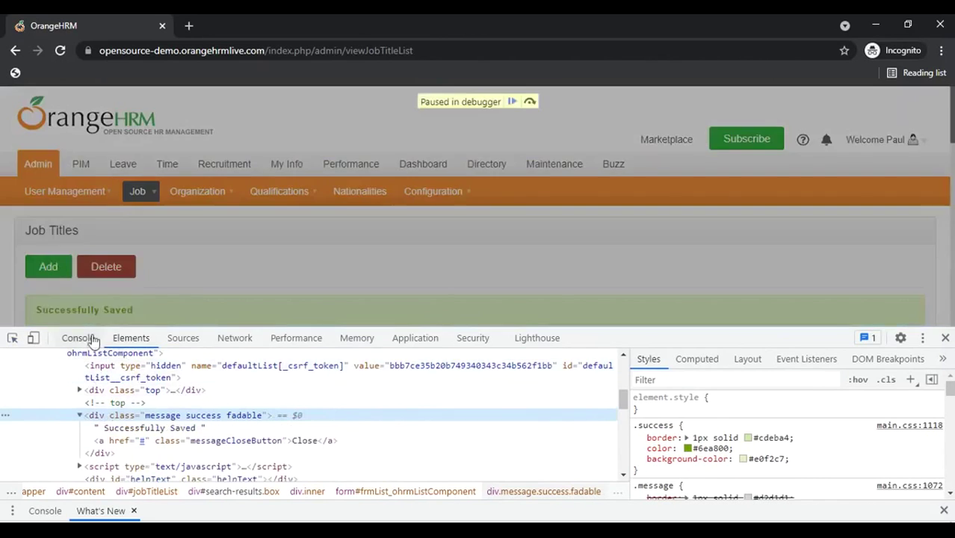
{"action": "key", "text": "F8"}
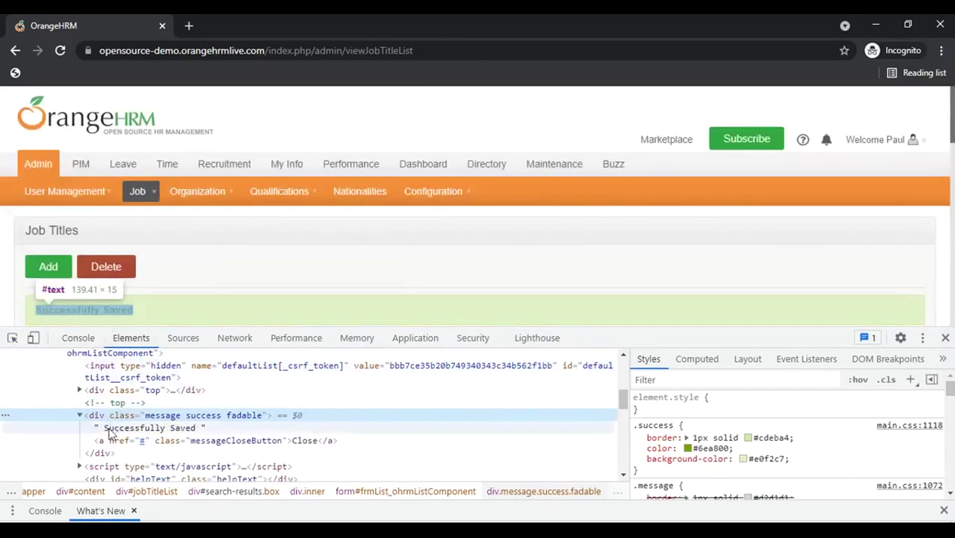
{"action": "left_click", "coordinate": [112, 429]}
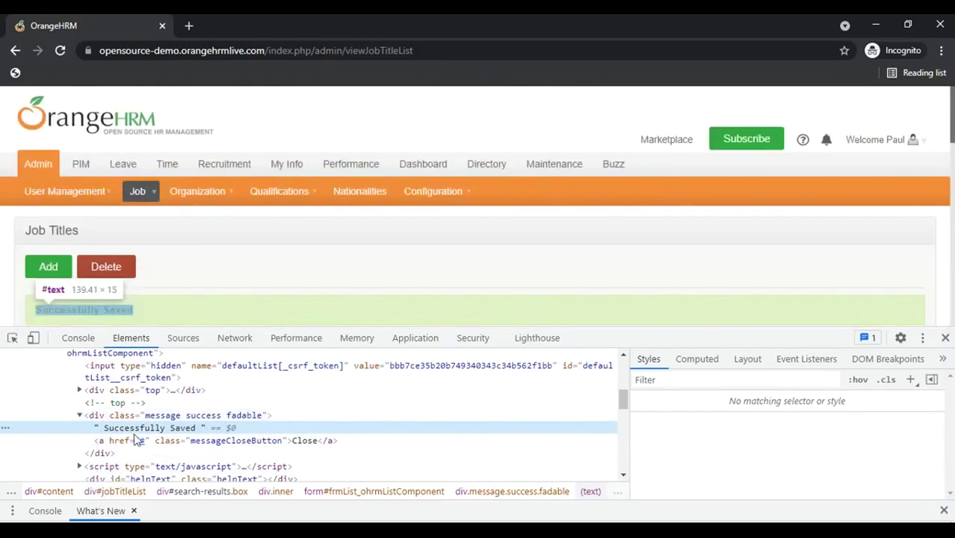
{"action": "key", "text": "F8"}
{"action": "key", "text": "F8"}
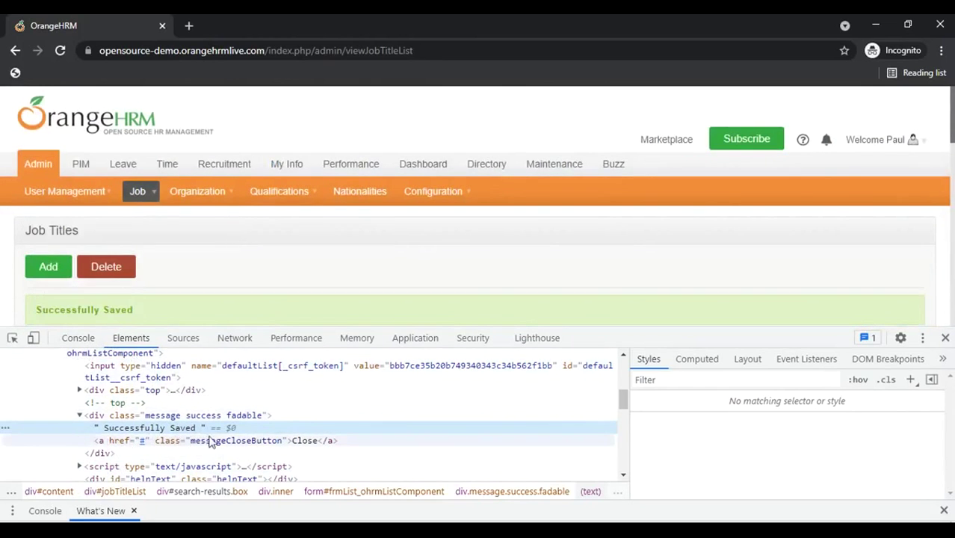
{"action": "key", "text": "F8"}
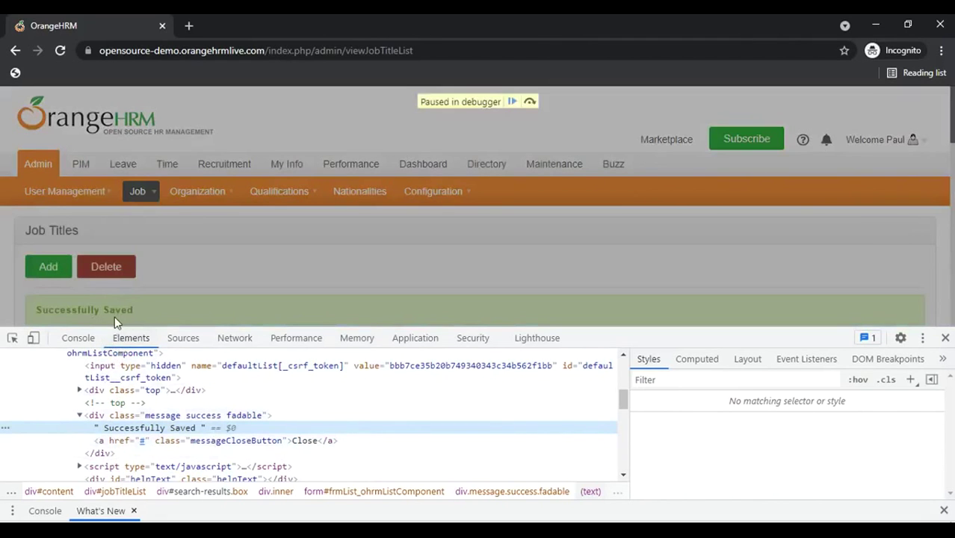
{"action": "key", "text": "F8"}
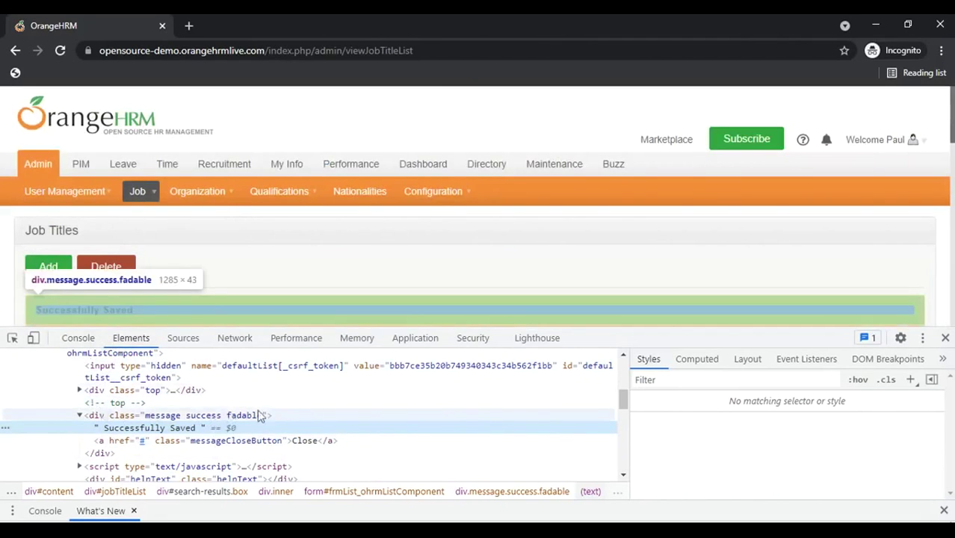
{"action": "key", "text": "F8"}
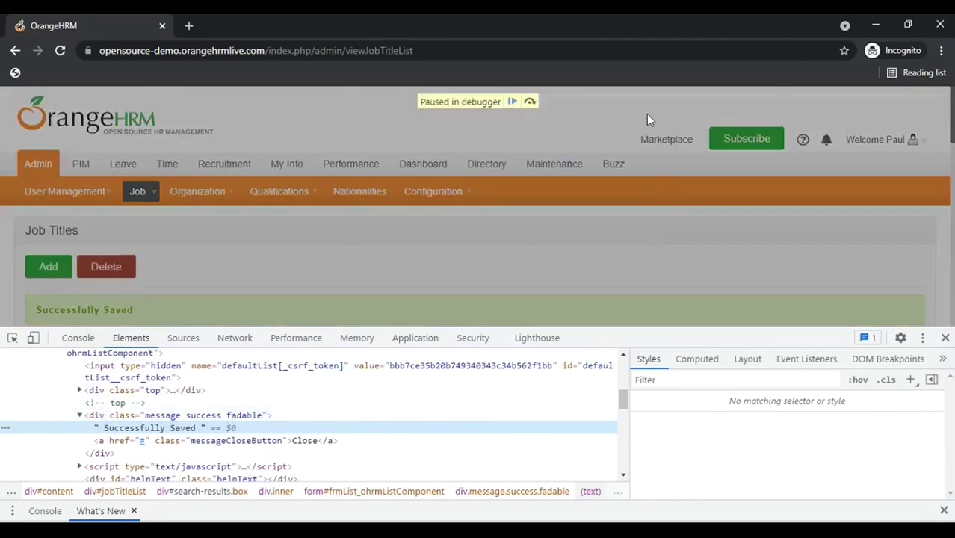
{"action": "left_click", "coordinate": [512, 102]}
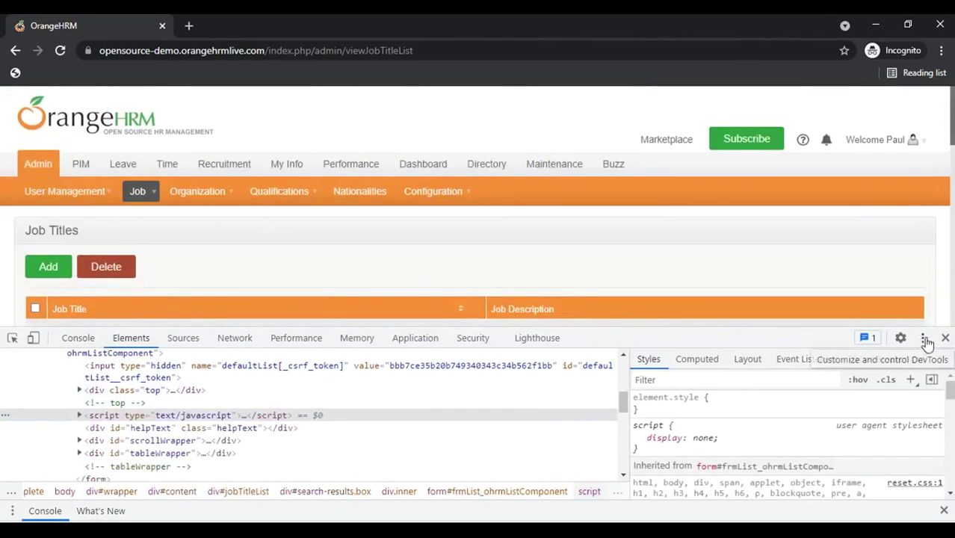
Close Chrome DevTools to show the full Job Titles list
{"action": "left_click", "coordinate": [946, 338]}
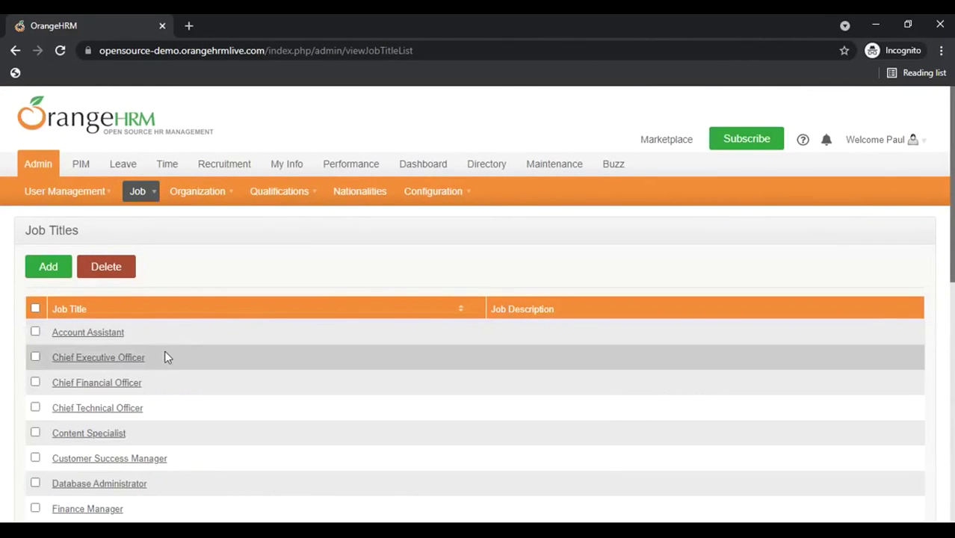